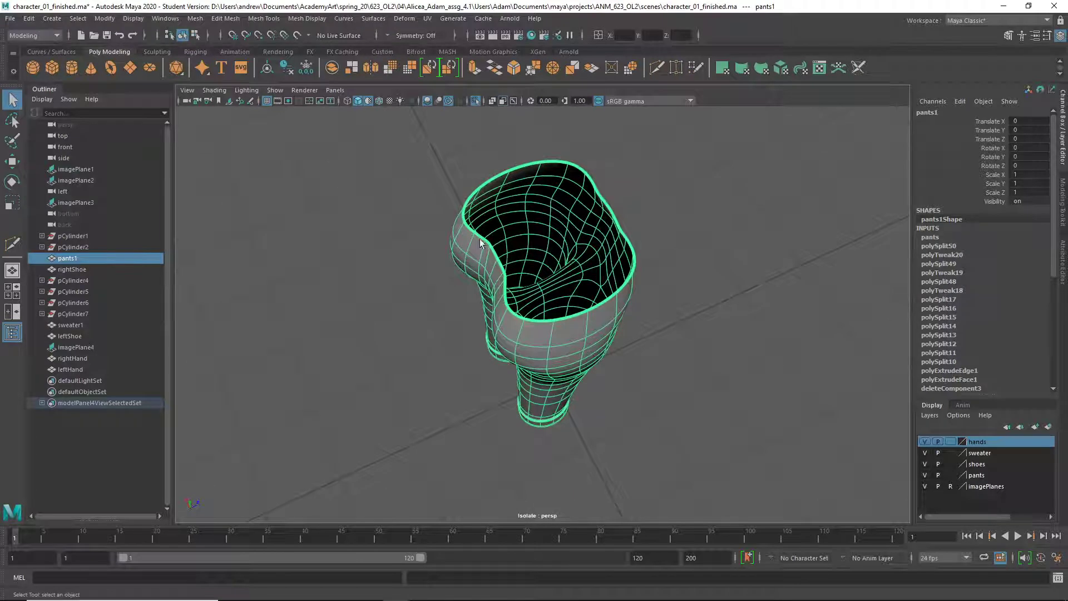
- Display the pants as an unsmoothed cage and switch to edge selection around the waist opening
{"action": "key", "text": "1"}
{"action": "left_click_drag", "start_coordinate": [496, 264], "coordinate": [499, 232], "text": "alt"}
{"action": "right_click_drag", "start_coordinate": [499, 232], "coordinate": [591, 152], "text": "alt"}
{"action": "middle_click_drag", "start_coordinate": [590, 153], "coordinate": [557, 303], "text": "alt"}
{"action": "right_click_drag", "start_coordinate": [504, 225], "coordinate": [525, 163], "text": "alt"}
{"action": "scroll", "coordinate": [524, 159], "scroll_direction": "down", "scroll_amount": 3}
{"action": "right_click_drag", "start_coordinate": [515, 284], "coordinate": [329, 235]}
{"action": "left_click", "coordinate": [525, 282]}
{"action": "left_click", "coordinate": [329, 237]}
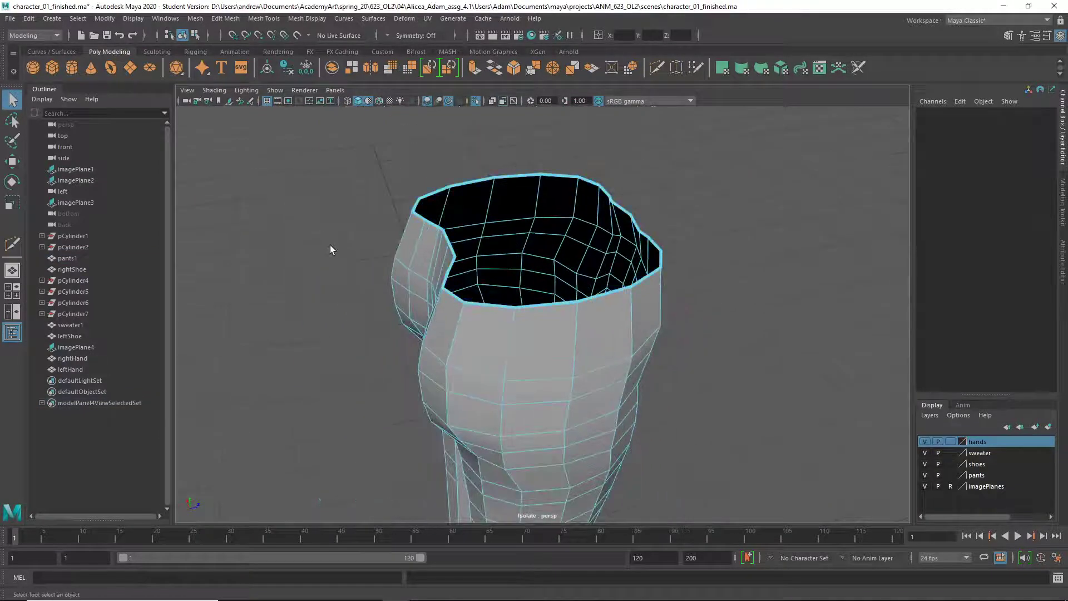
- Select an edge on the waist opening beside the inward dip and try repositioning it
{"action": "left_click_drag", "start_coordinate": [329, 244], "coordinate": [389, 231], "text": "alt"}
{"action": "left_click", "coordinate": [468, 237]}
{"action": "key", "text": "w"}
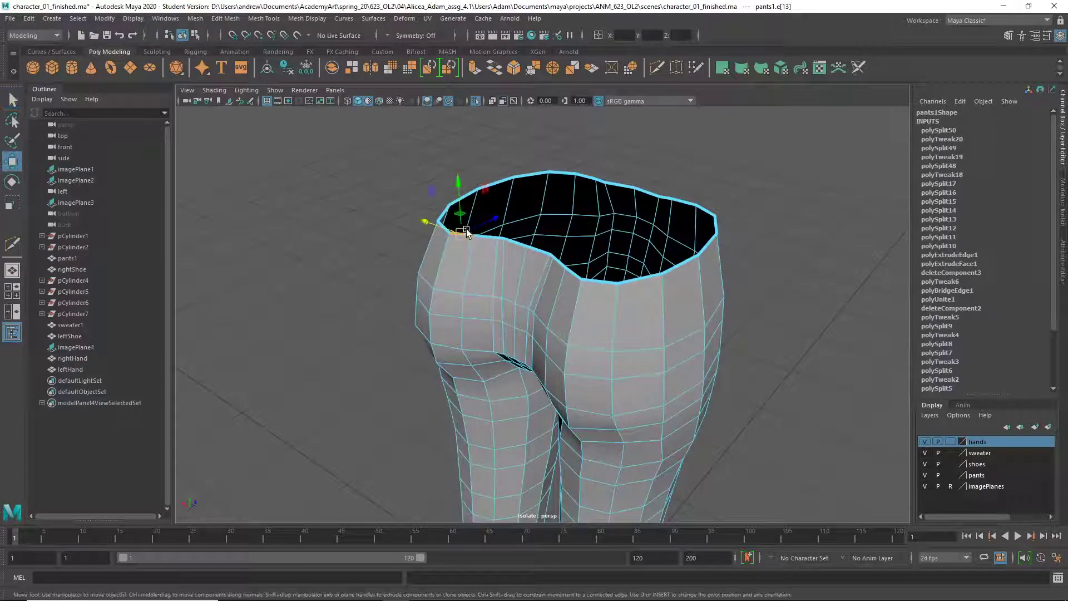
{"action": "left_click_drag", "start_coordinate": [469, 237], "coordinate": [464, 207]}
{"action": "left_click_drag", "start_coordinate": [477, 295], "coordinate": [419, 285], "text": "alt"}
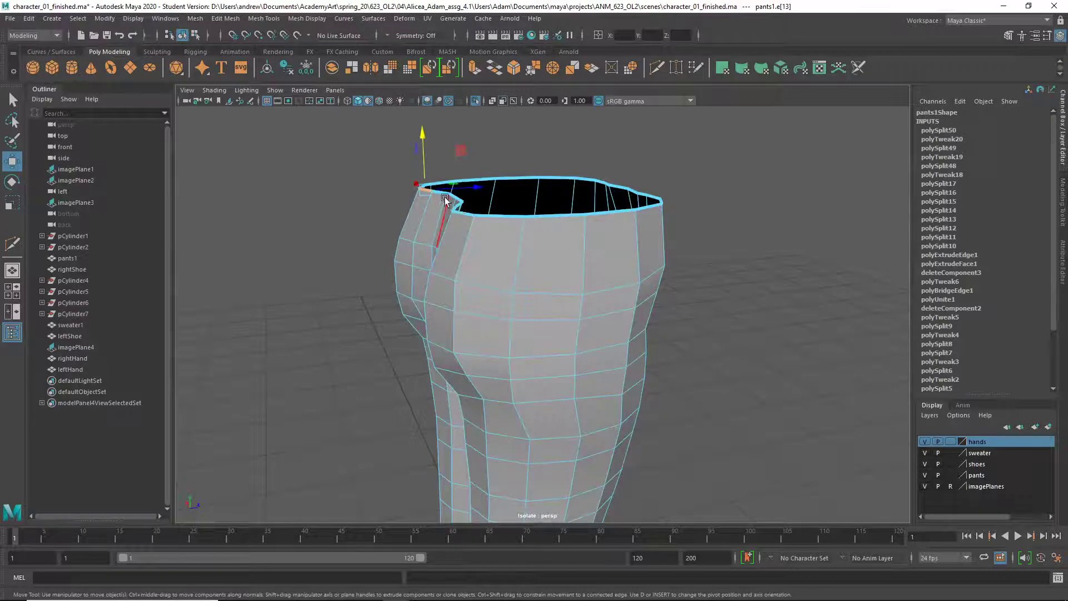
- Soft-select the central edge of the waistline's inward dip with a reduced falloff radius and pull it outward
{"action": "left_click_drag", "start_coordinate": [445, 199], "coordinate": [495, 292], "text": "alt"}
{"action": "left_click", "coordinate": [445, 259]}
{"action": "key", "text": "q"}
{"action": "left_click", "coordinate": [441, 249], "text": "shift"}
{"action": "key", "text": "b"}
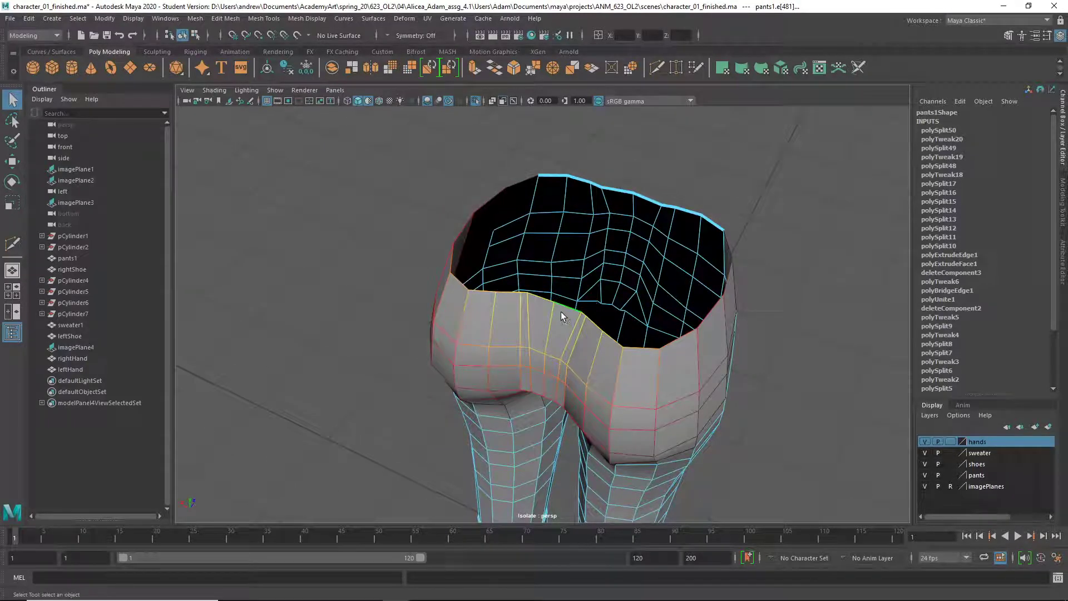
{"action": "left_click_drag", "start_coordinate": [561, 311], "coordinate": [439, 313]}
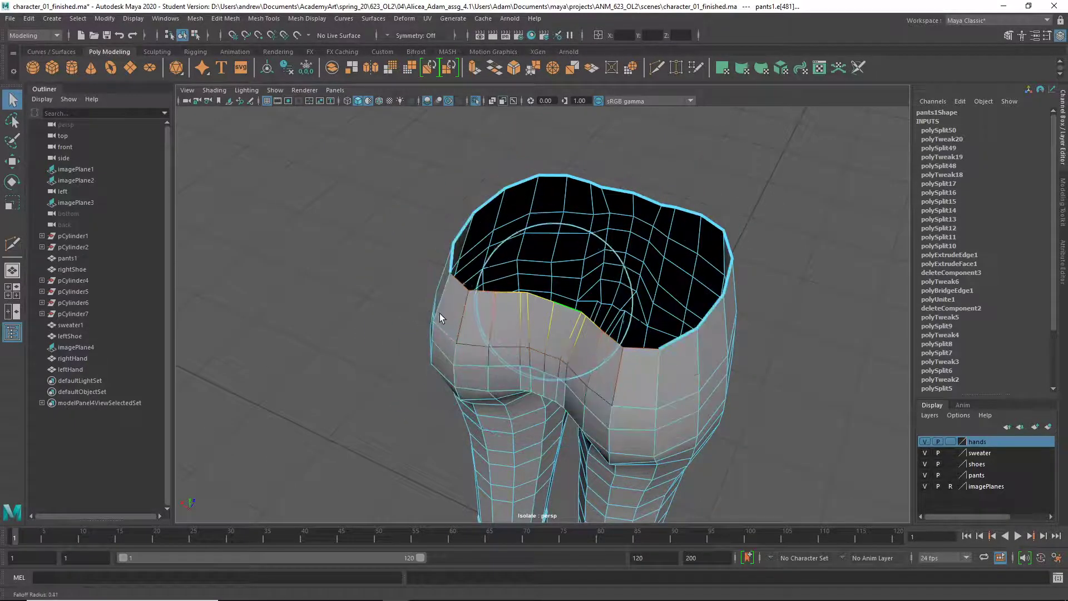
{"action": "key", "text": "w"}
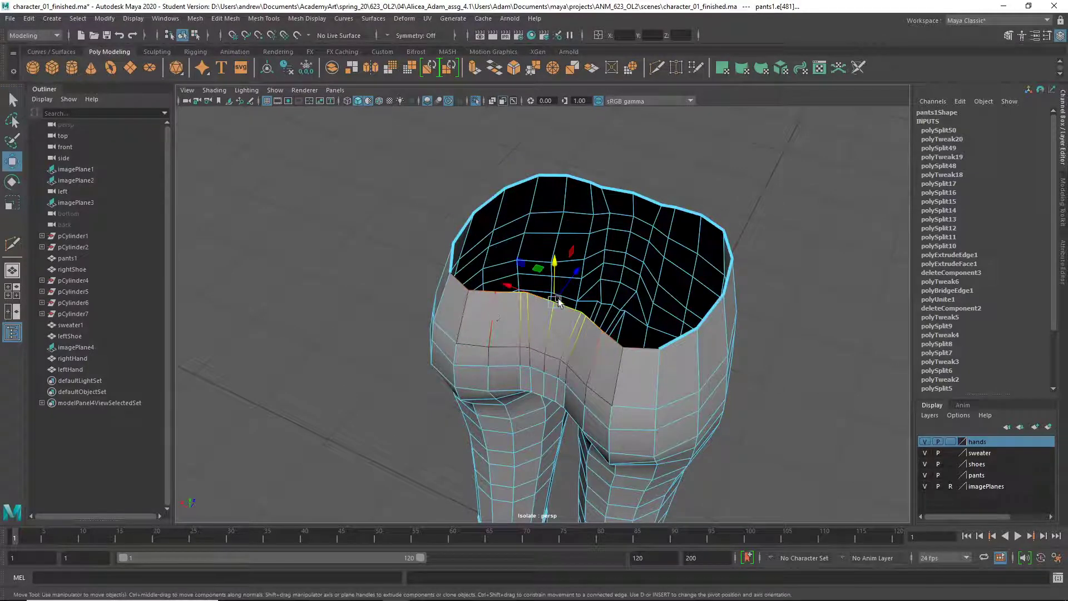
{"action": "left_click_drag", "start_coordinate": [576, 278], "coordinate": [563, 299]}
- Pull the edges just below the waistline dip outward to flatten the crease in the pants
{"action": "key", "text": "q"}
{"action": "left_click", "coordinate": [548, 358]}
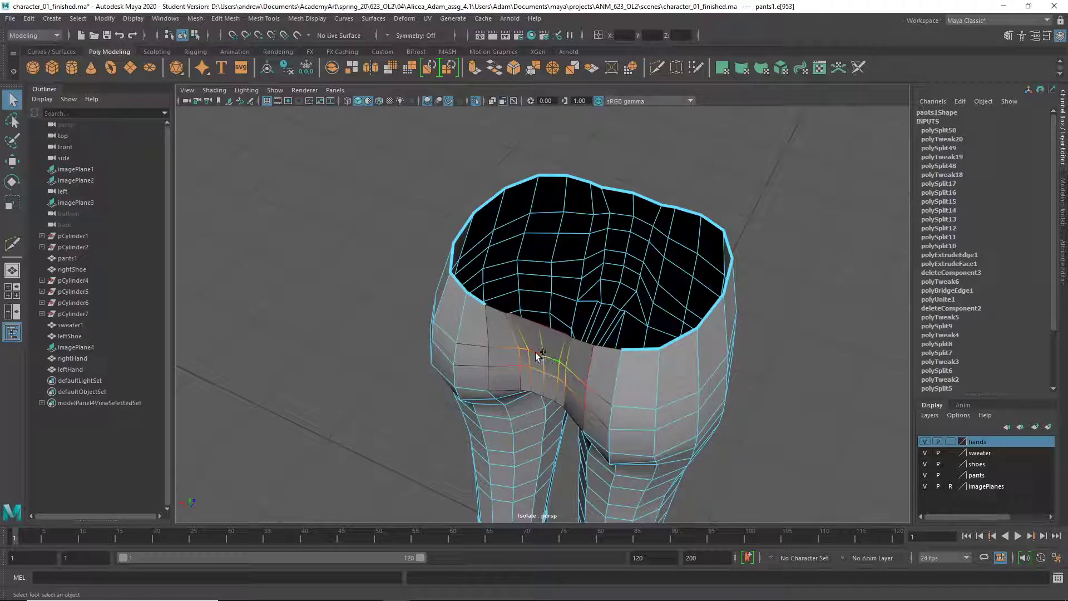
{"action": "key", "text": "w"}
{"action": "left_click_drag", "start_coordinate": [560, 332], "coordinate": [550, 342]}
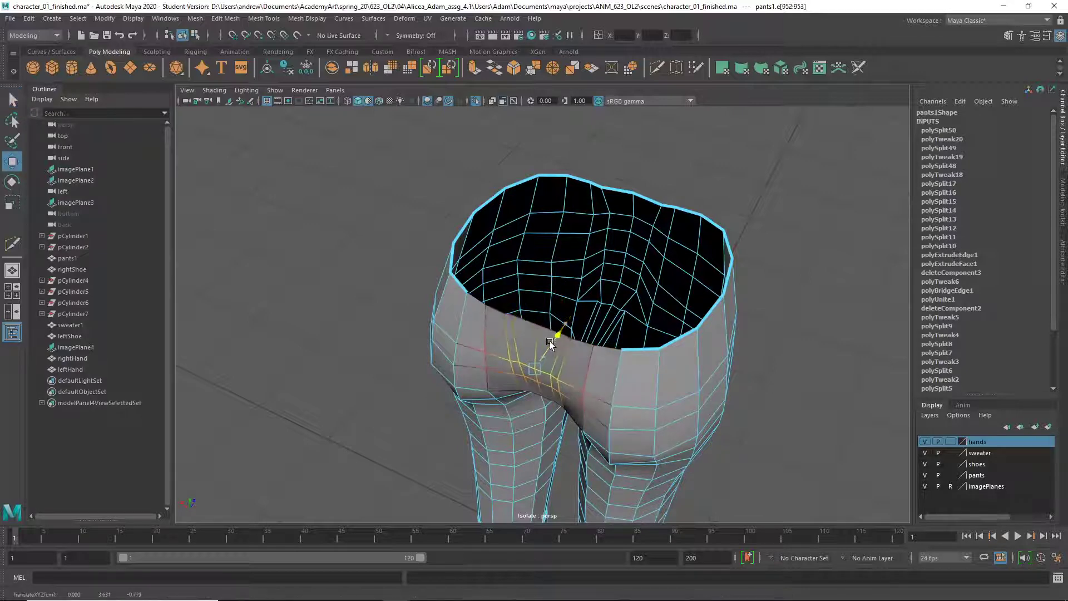
- Return the pants to object mode and preview them smoothed with the whole shape framed
{"action": "left_click_drag", "start_coordinate": [636, 389], "coordinate": [501, 333], "text": "alt"}
{"action": "right_click_drag", "start_coordinate": [536, 303], "coordinate": [699, 285]}
{"action": "left_click_drag", "start_coordinate": [698, 285], "coordinate": [586, 340], "text": "alt"}
{"action": "left_click", "coordinate": [629, 287]}
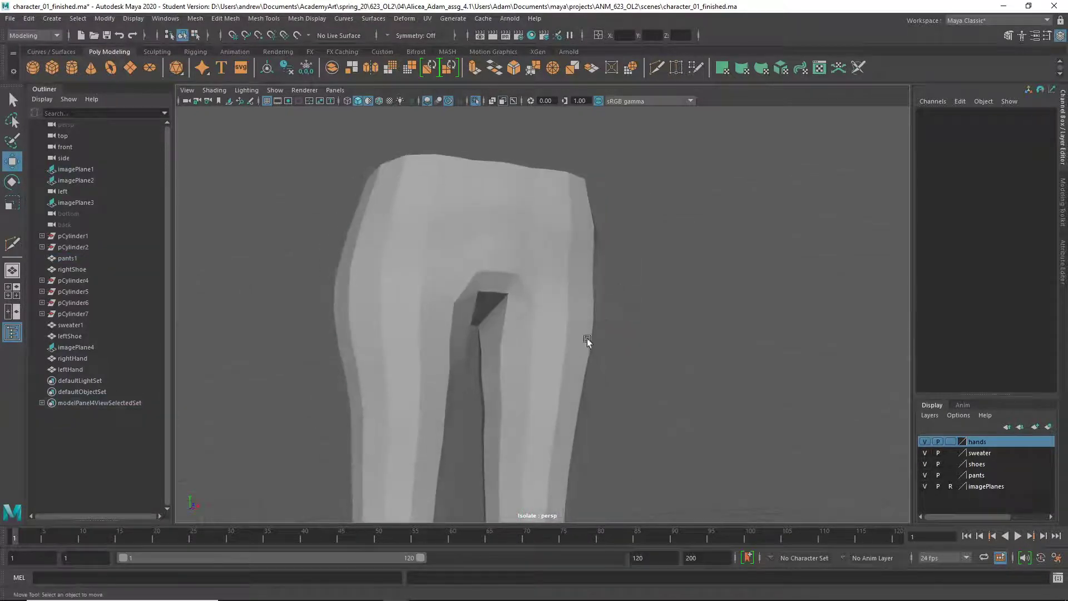
{"action": "left_click", "coordinate": [585, 341]}
{"action": "key", "text": "3"}
{"action": "key", "text": "space"}
{"action": "left_click_drag", "start_coordinate": [672, 363], "coordinate": [717, 378]}
{"action": "key", "text": "space"}
{"action": "left_click_drag", "start_coordinate": [640, 349], "coordinate": [639, 328]}
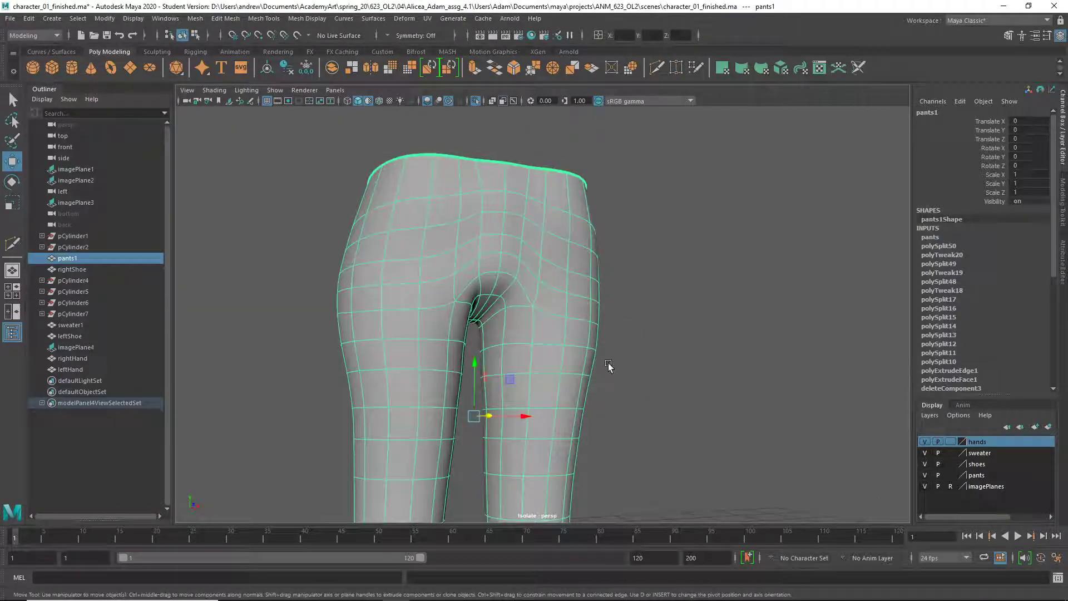
{"action": "key", "text": "f"}
{"action": "left_click_drag", "start_coordinate": [600, 372], "coordinate": [598, 393], "text": "alt"}
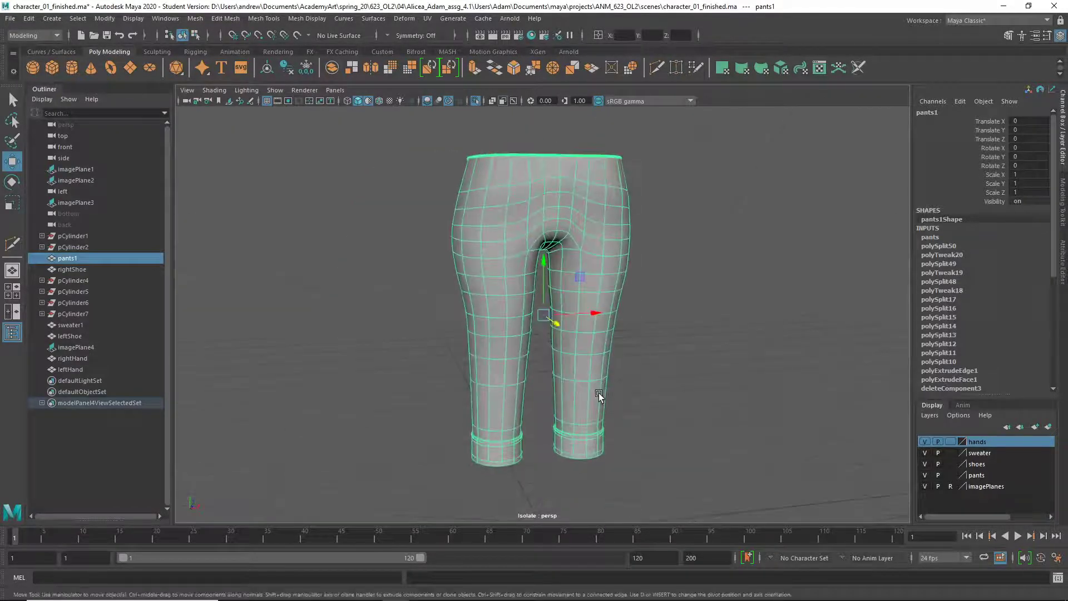
{"action": "left_click", "coordinate": [644, 305]}
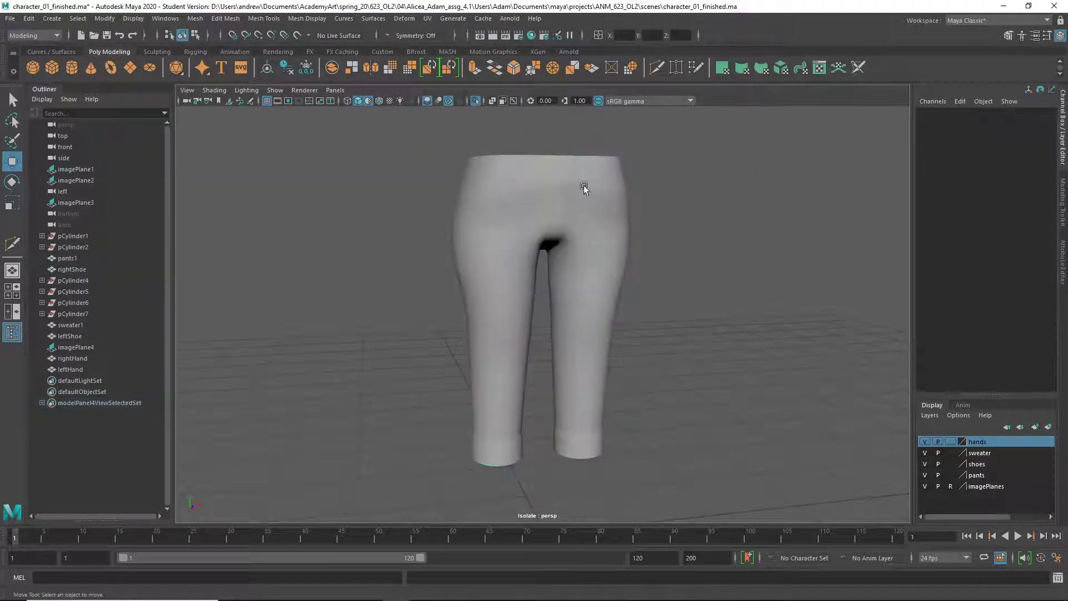
- Turn off the isolated view and display the sweater as an unsmoothed cage
{"action": "left_click", "coordinate": [475, 101]}
{"action": "left_click", "coordinate": [552, 354]}
{"action": "key", "text": "1"}
{"action": "left_click_drag", "start_coordinate": [552, 354], "coordinate": [561, 293], "text": "alt"}
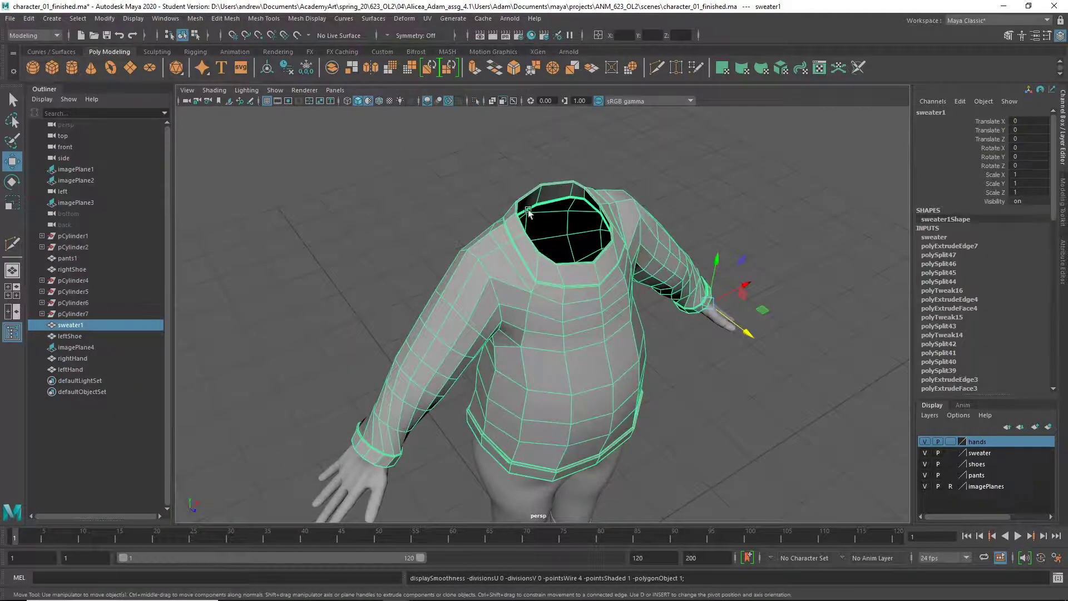
- Turn on Object X symmetry for editing the sweater's collar
{"action": "left_click_drag", "start_coordinate": [529, 211], "coordinate": [612, 217], "text": "alt"}
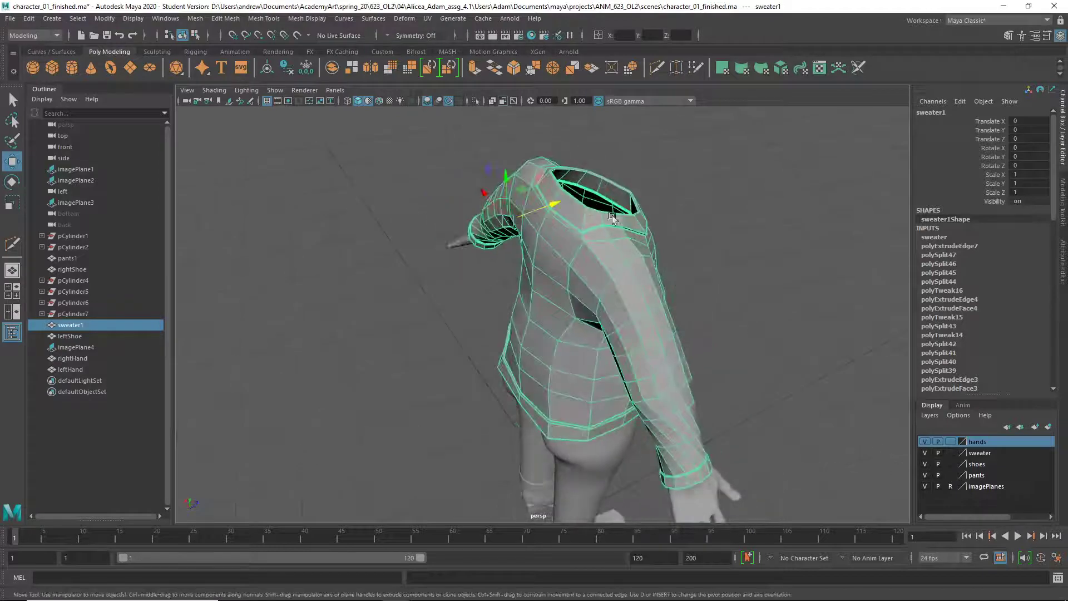
{"action": "right_click_drag", "start_coordinate": [505, 245], "coordinate": [706, 242], "text": "alt"}
{"action": "middle_click_drag", "start_coordinate": [707, 242], "coordinate": [553, 420], "text": "alt"}
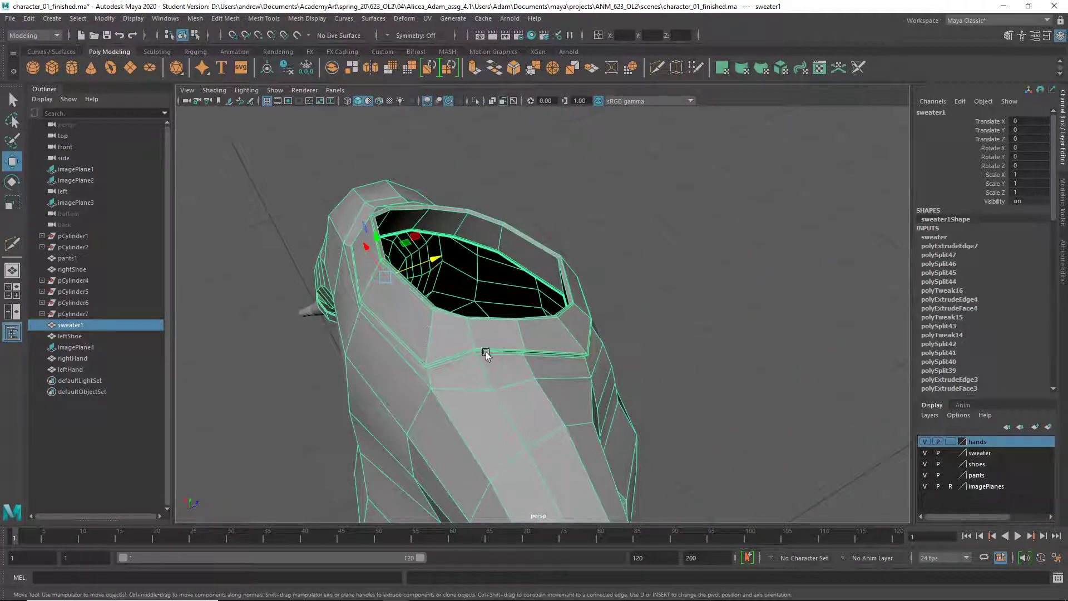
{"action": "left_click_drag", "start_coordinate": [420, 367], "coordinate": [574, 290], "text": "alt"}
{"action": "left_click", "coordinate": [556, 352]}
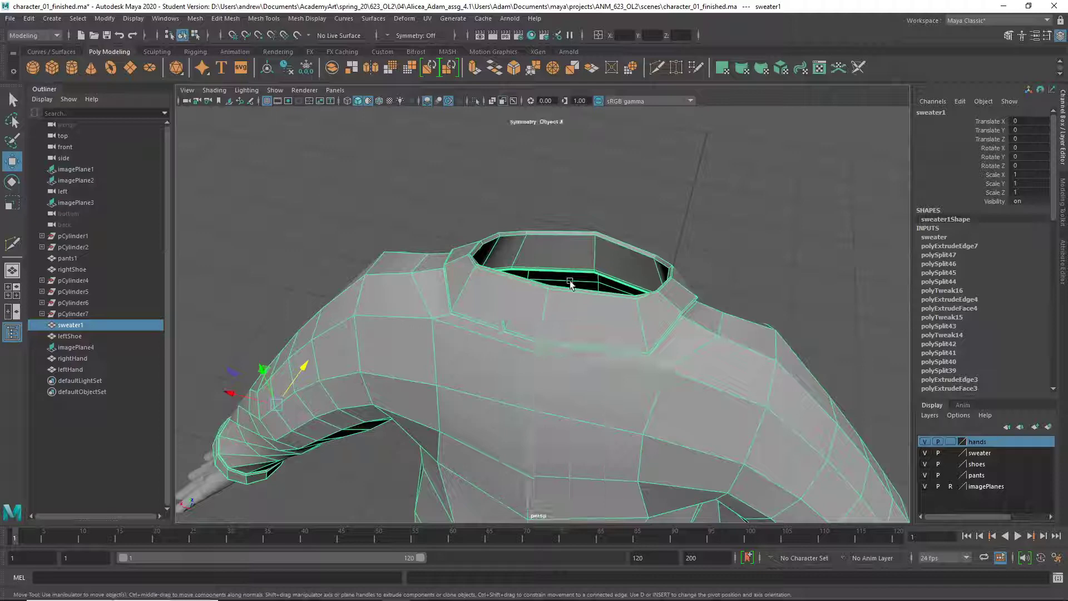
- Turn off soft selection and move the corner vertices at the back of the collar seam symmetrically toward the neckline
{"action": "right_click_drag", "start_coordinate": [642, 283], "coordinate": [588, 283]}
{"action": "left_click", "coordinate": [641, 347]}
{"action": "left_click", "coordinate": [650, 362]}
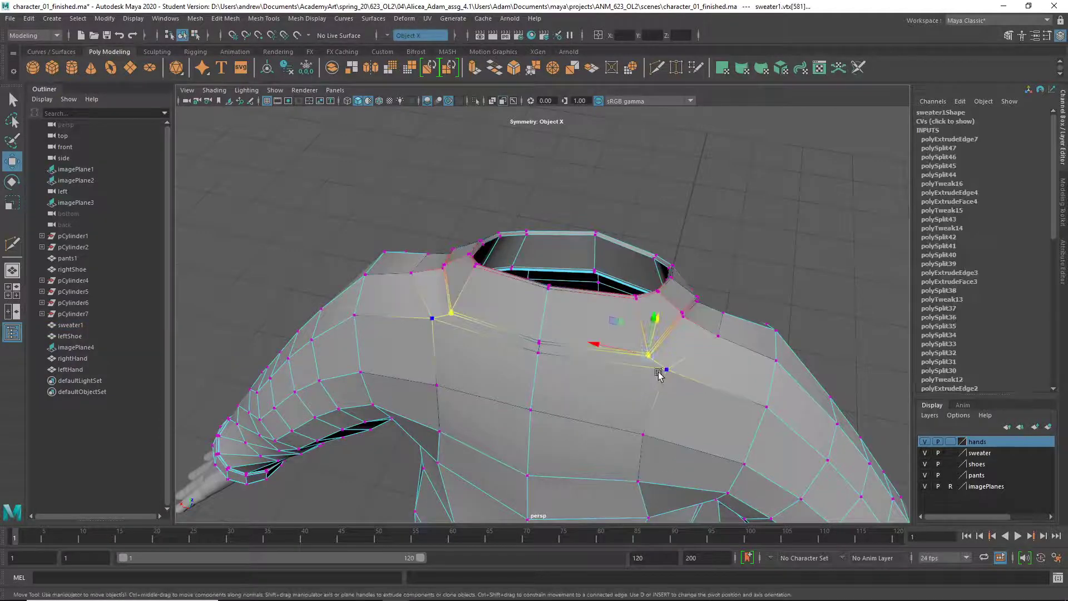
{"action": "key", "text": "b"}
{"action": "left_click_drag", "start_coordinate": [655, 364], "coordinate": [628, 342]}
{"action": "left_click_drag", "start_coordinate": [385, 316], "coordinate": [492, 302], "text": "alt"}
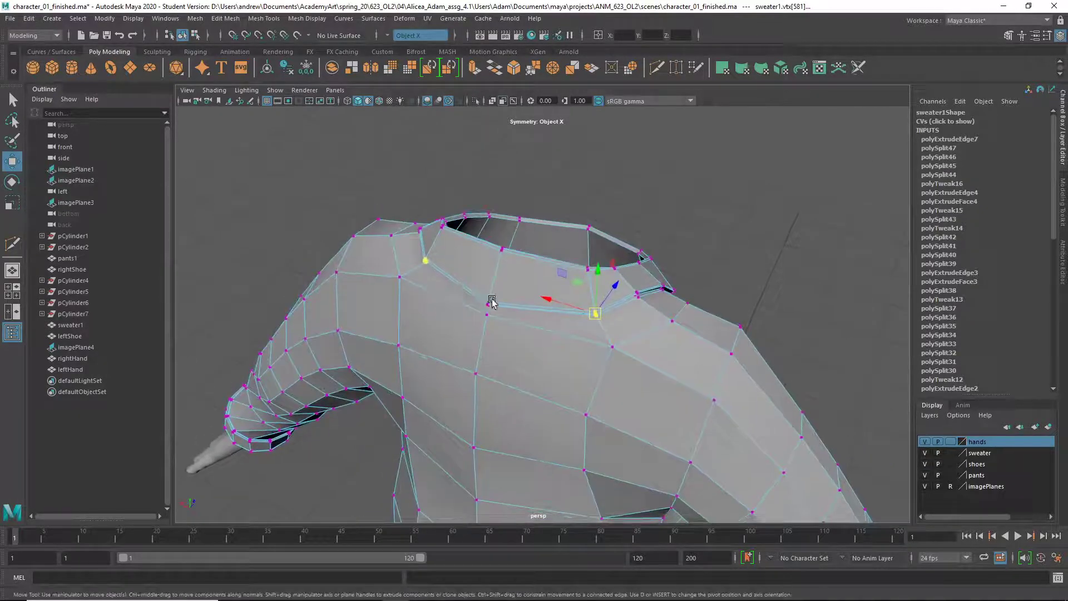
- Adjust the collar seam's centre-back vertex and shift the vertices near the shoulders slightly upward
{"action": "left_click", "coordinate": [490, 303]}
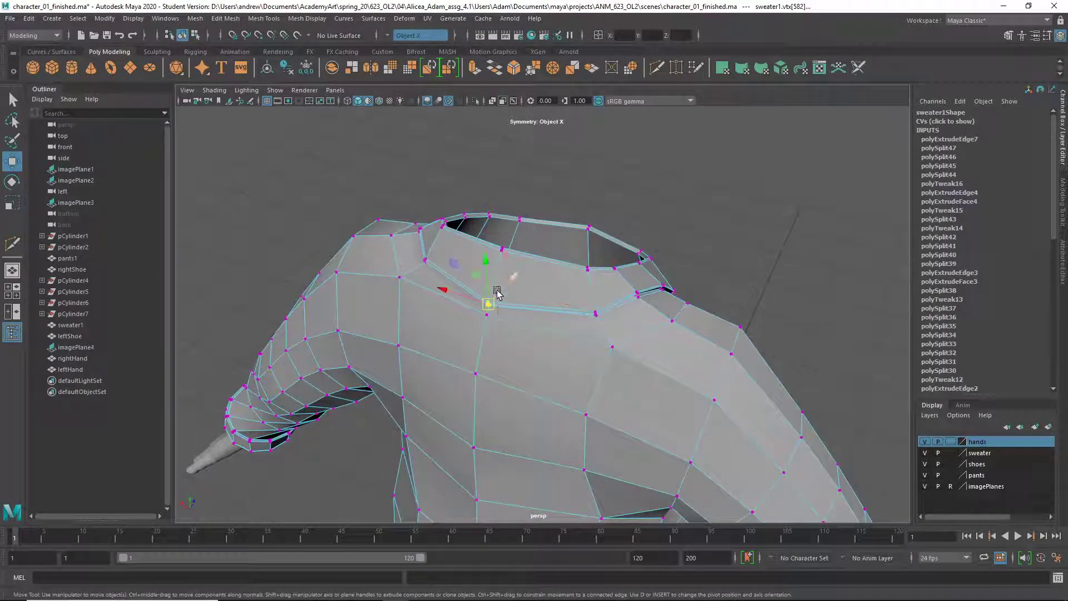
{"action": "left_click_drag", "start_coordinate": [491, 276], "coordinate": [390, 316]}
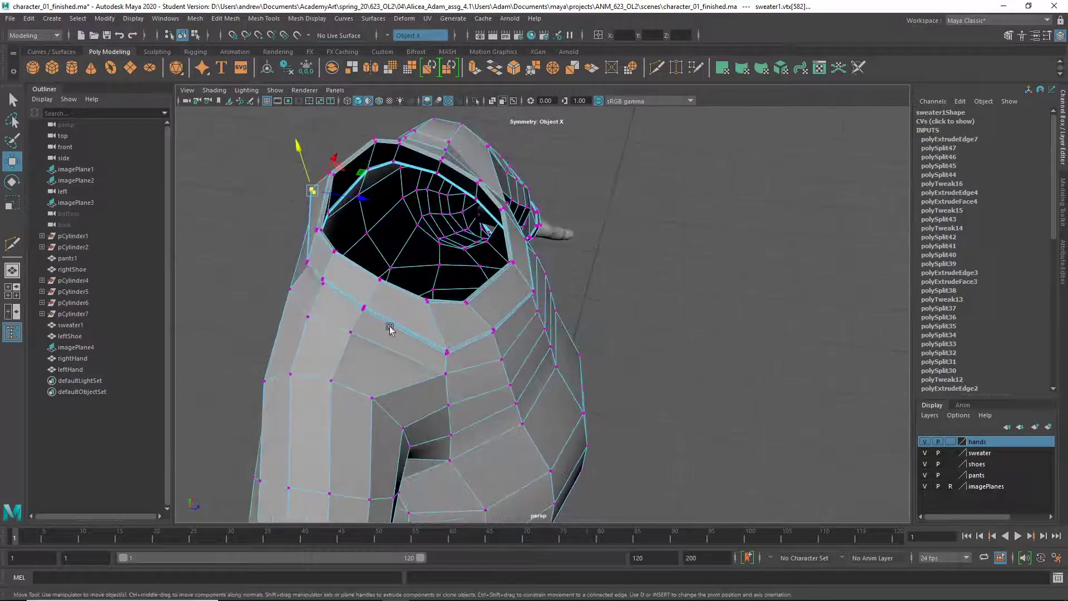
{"action": "left_click_drag", "start_coordinate": [447, 350], "coordinate": [443, 340]}
- Move the symmetric vertex pair on the front collar seam slightly upward and toward the centre
{"action": "left_click", "coordinate": [495, 331]}
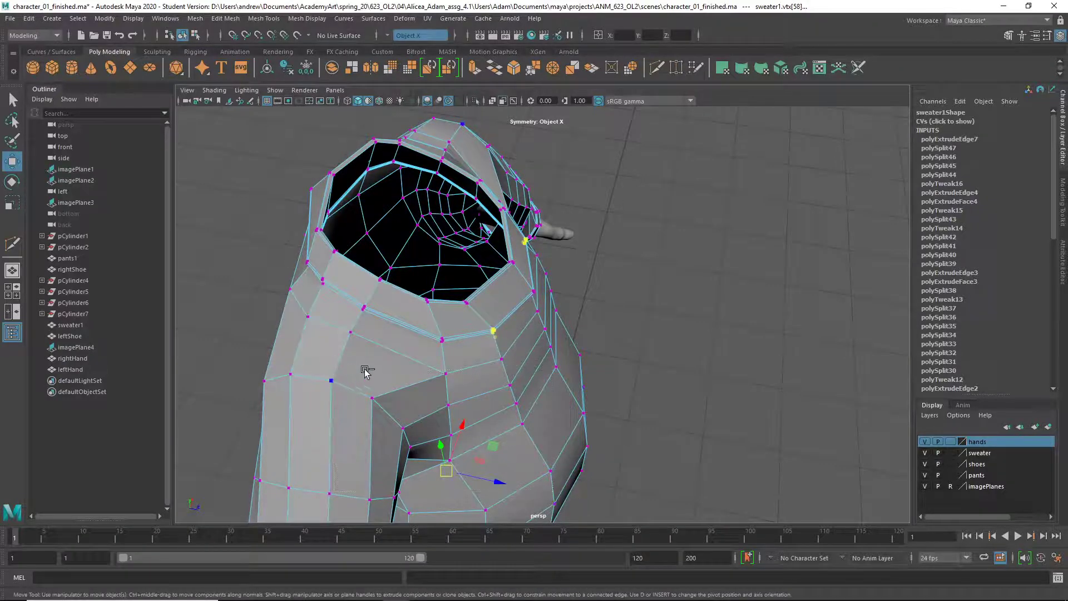
{"action": "key", "text": "4"}
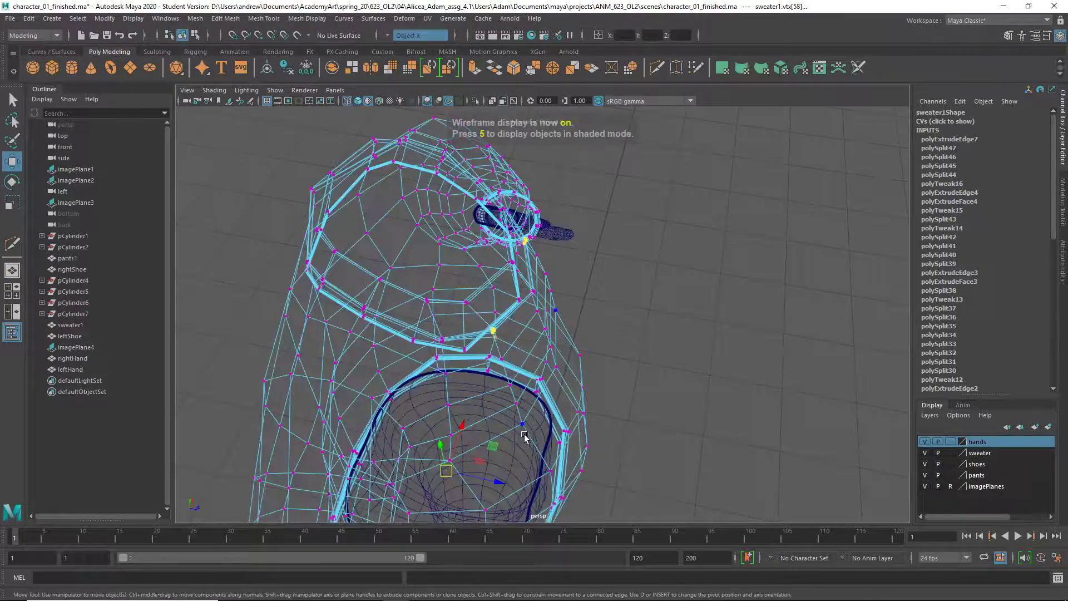
{"action": "left_click_drag", "start_coordinate": [524, 437], "coordinate": [461, 462], "text": "alt"}
{"action": "scroll", "coordinate": [443, 400], "scroll_direction": "down", "scroll_amount": 4}
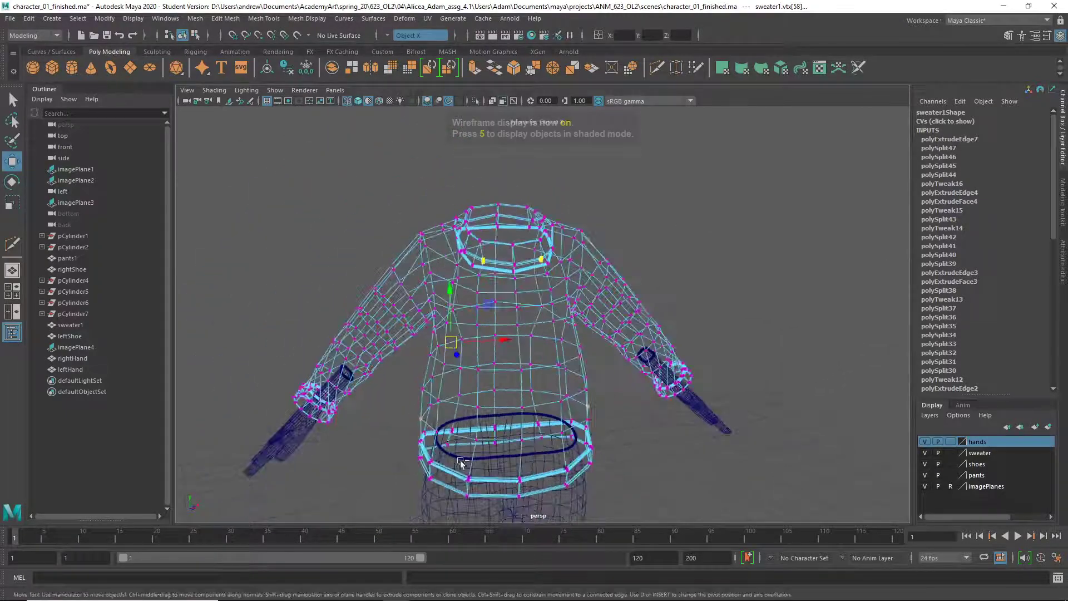
{"action": "middle_click_drag", "start_coordinate": [511, 399], "coordinate": [475, 491], "text": "alt"}
{"action": "key", "text": "5"}
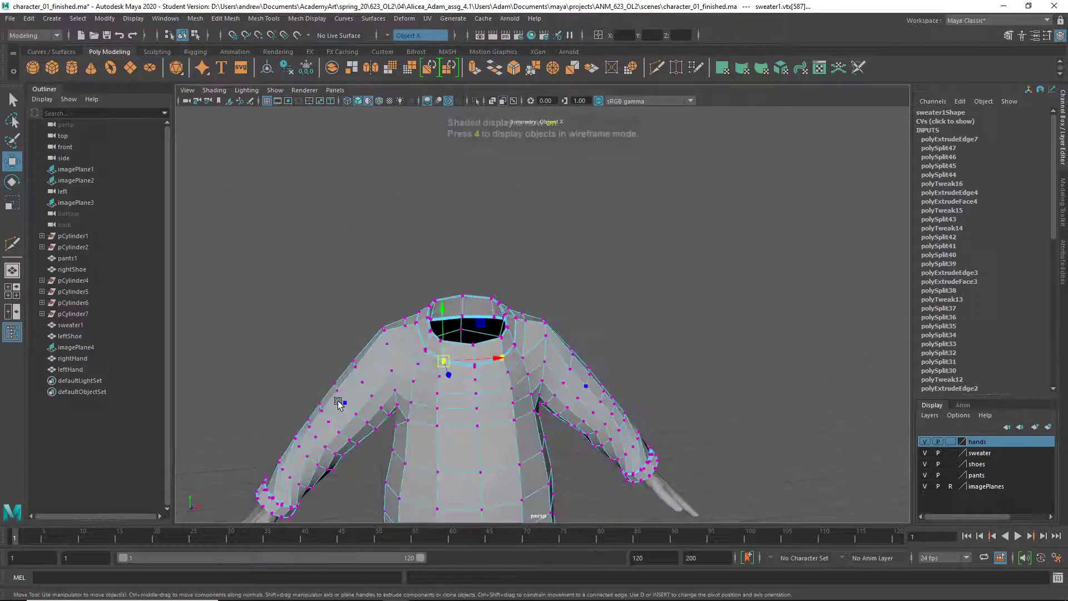
{"action": "scroll", "coordinate": [339, 403], "scroll_direction": "up", "scroll_amount": 5}
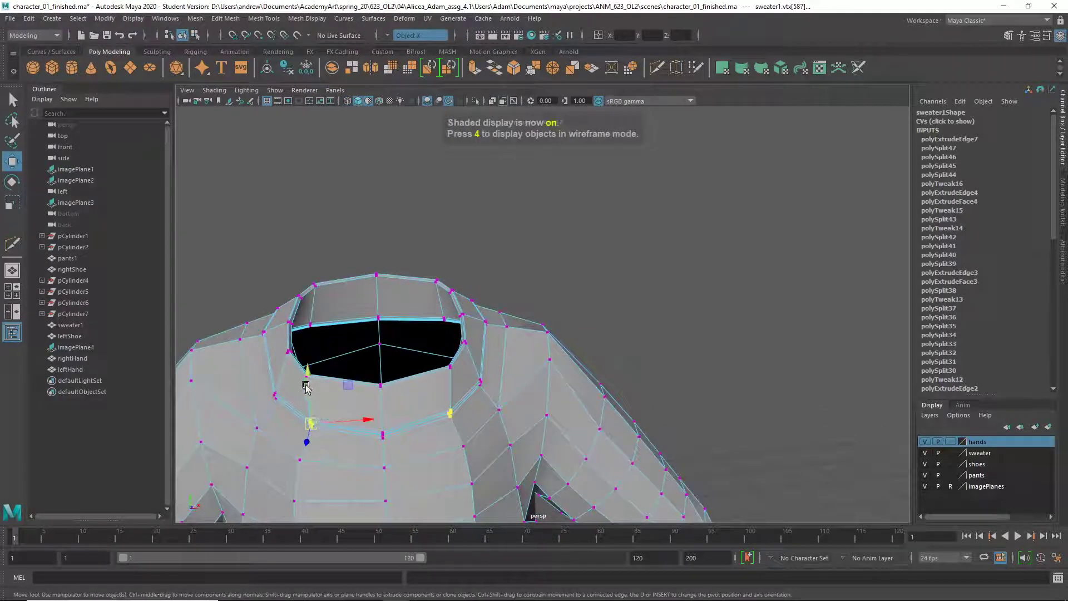
{"action": "left_click_drag", "start_coordinate": [306, 387], "coordinate": [308, 373]}
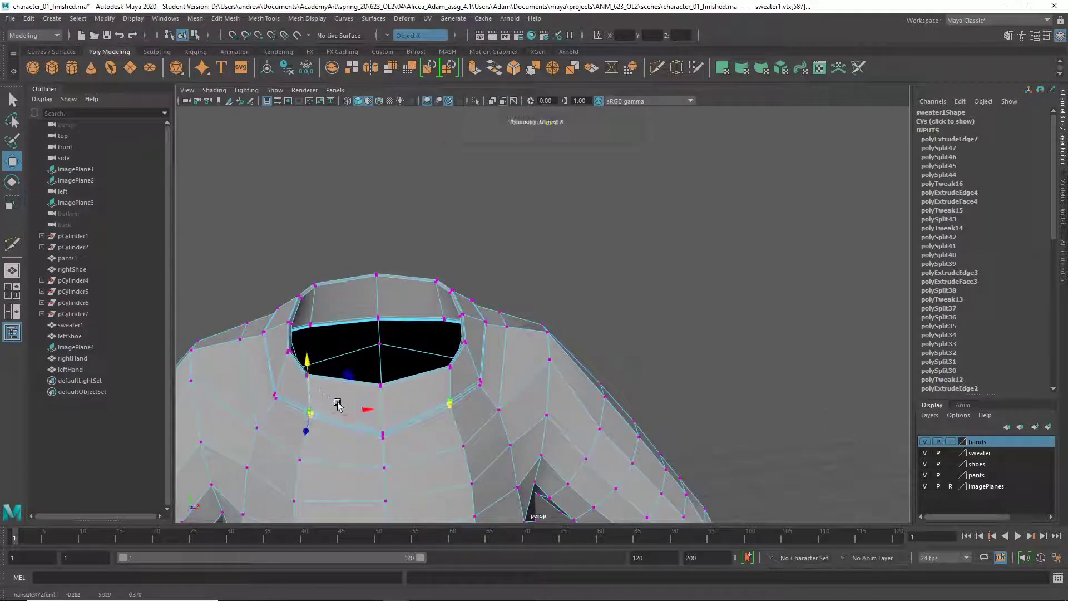
{"action": "left_click_drag", "start_coordinate": [348, 409], "coordinate": [352, 411]}
- Move the front neckline vertex pair toward the centre and nudge the collar seam's centre-front vertex upward
{"action": "left_click_drag", "start_coordinate": [314, 382], "coordinate": [327, 379]}
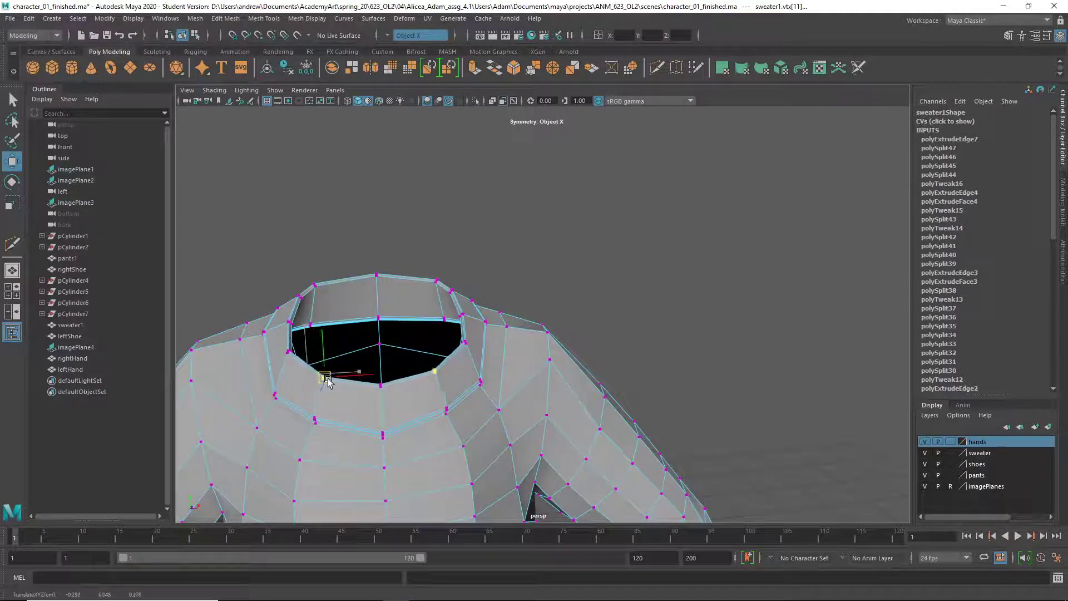
{"action": "left_click_drag", "start_coordinate": [369, 425], "coordinate": [393, 446]}
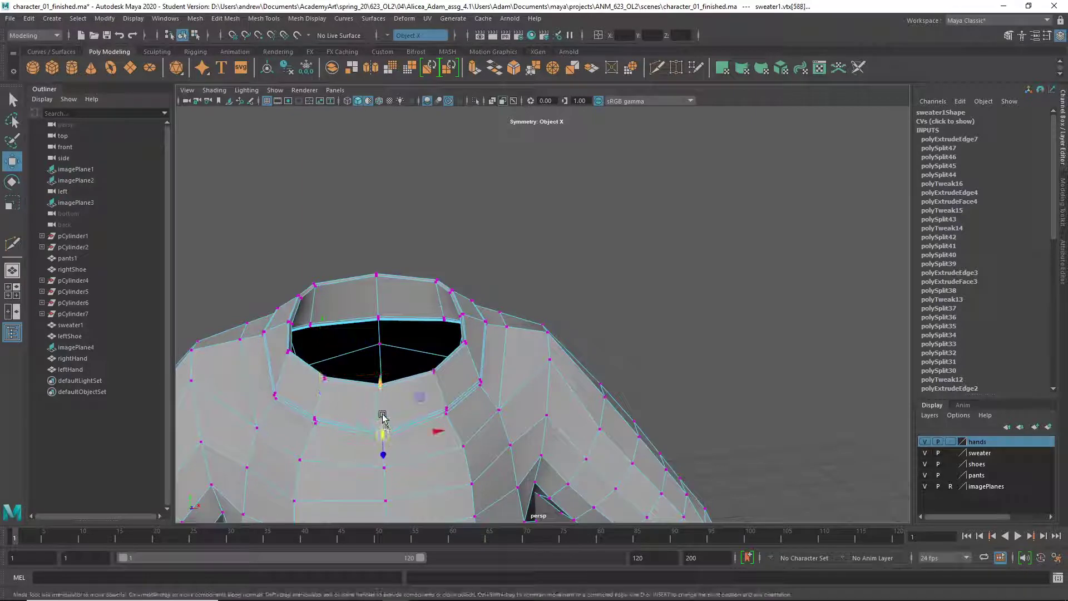
{"action": "middle_click_drag", "start_coordinate": [382, 417], "coordinate": [379, 409]}
- Return the sweater to object mode and preview it smoothed
{"action": "left_click_drag", "start_coordinate": [381, 406], "coordinate": [345, 378], "text": "alt"}
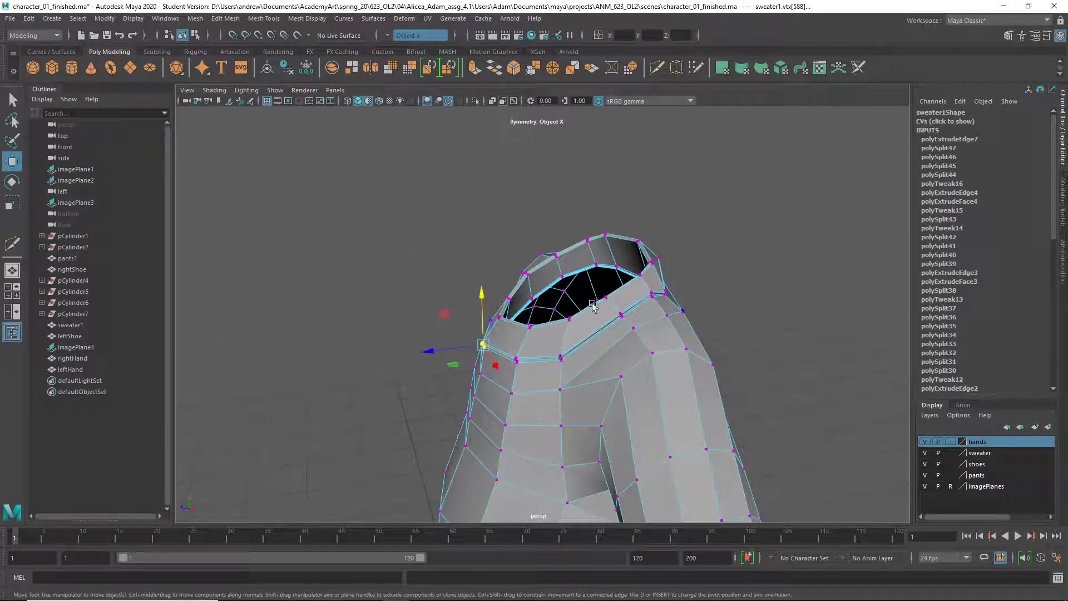
{"action": "right_click_drag", "start_coordinate": [565, 284], "coordinate": [618, 266]}
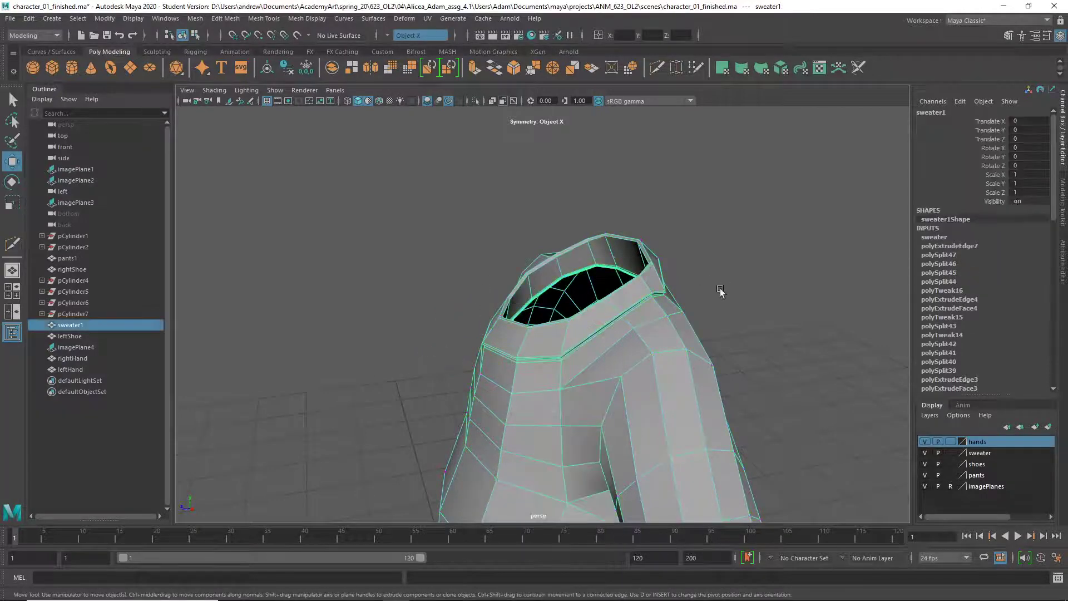
{"action": "right_click_drag", "start_coordinate": [722, 290], "coordinate": [493, 375], "text": "alt"}
{"action": "middle_click_drag", "start_coordinate": [493, 374], "coordinate": [406, 269], "text": "alt"}
{"action": "left_click_drag", "start_coordinate": [405, 268], "coordinate": [509, 321], "text": "alt"}
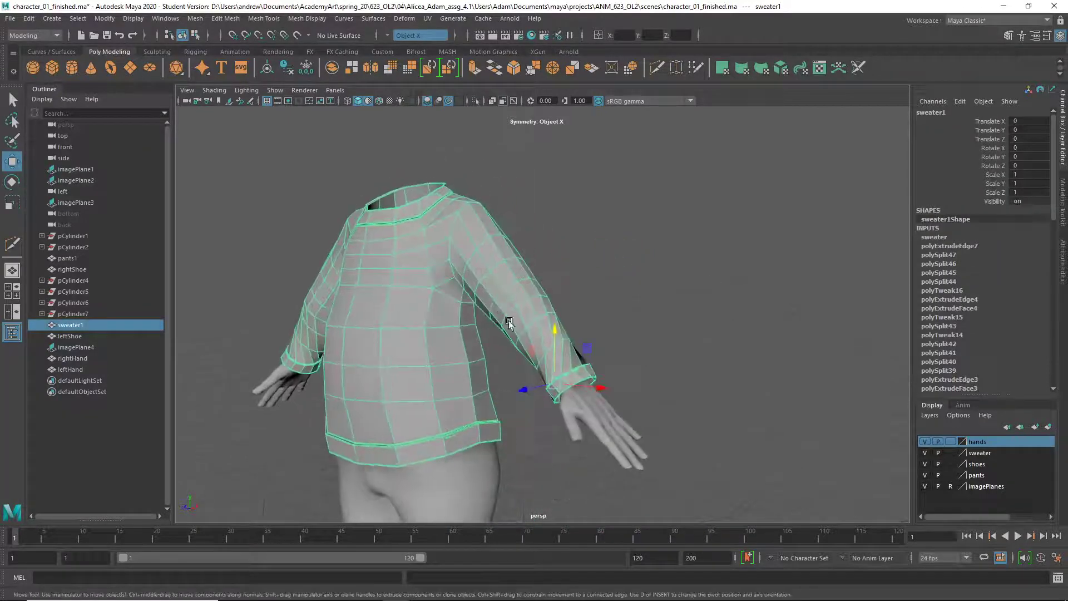
{"action": "key", "text": "3"}
{"action": "left_click", "coordinate": [613, 345]}
{"action": "left_click", "coordinate": [576, 377]}
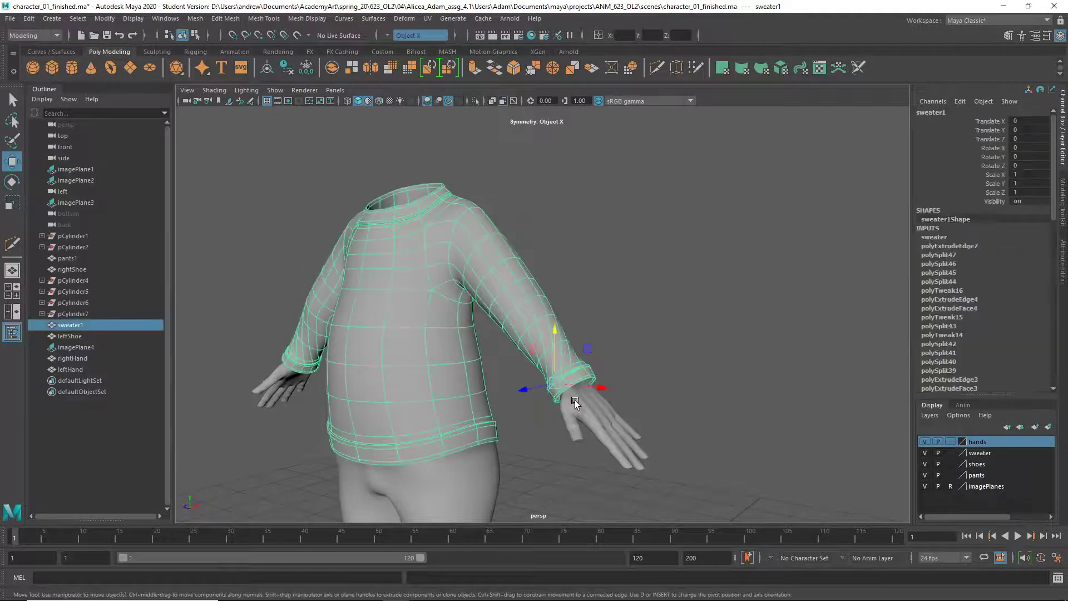
- Examine the sweater's sleeve cuff around the wrist in both smoothed and unsmoothed display
{"action": "right_click_drag", "start_coordinate": [576, 399], "coordinate": [717, 410], "text": "alt"}
{"action": "middle_click_drag", "start_coordinate": [674, 397], "coordinate": [491, 307], "text": "alt"}
{"action": "left_click_drag", "start_coordinate": [491, 308], "coordinate": [448, 319], "text": "alt"}
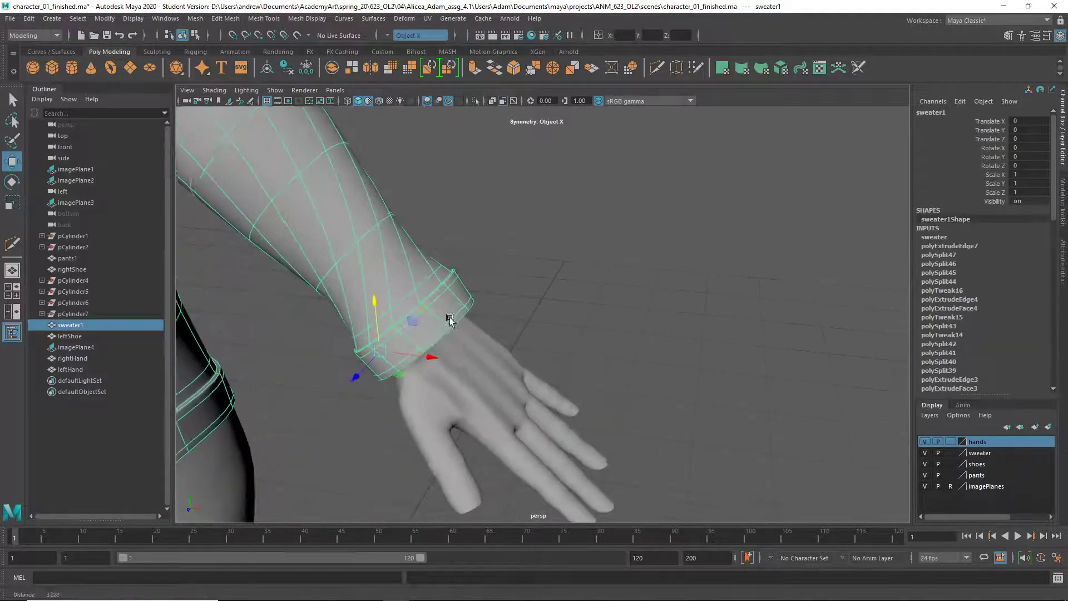
{"action": "right_click_drag", "start_coordinate": [448, 320], "coordinate": [508, 317], "text": "alt"}
{"action": "key", "text": "1"}
{"action": "mouse_move", "coordinate": [432, 300]}
{"action": "left_mouse_down", "text": "alt"}
{"action": "mouse_move", "coordinate": [397, 301]}
{"action": "mouse_move", "coordinate": [421, 297]}
{"action": "left_mouse_up", "text": "alt"}
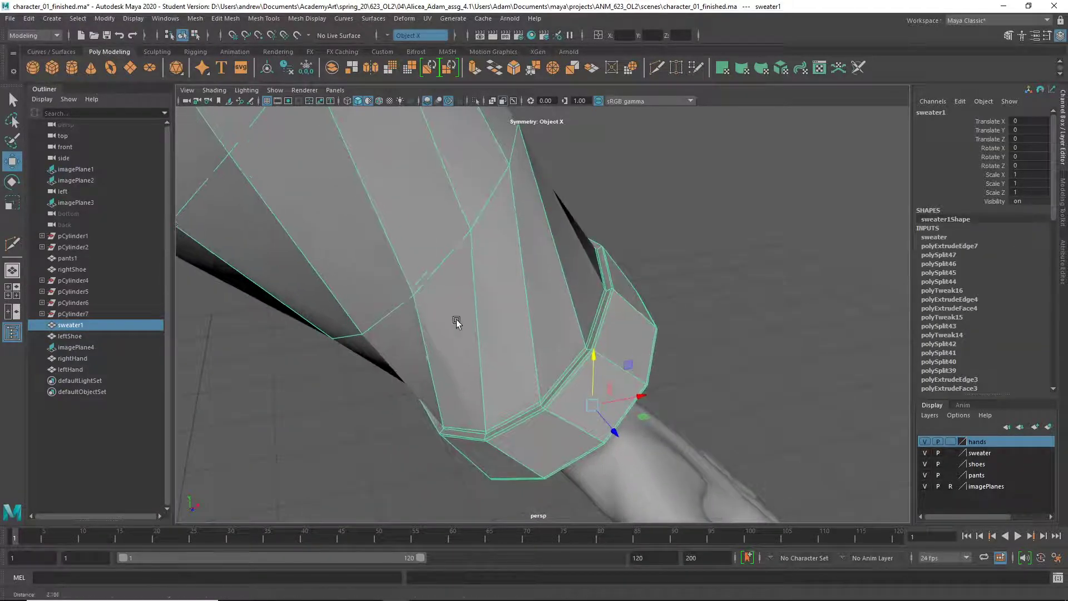
{"action": "scroll", "coordinate": [590, 327], "scroll_direction": "up", "scroll_amount": 6}
{"action": "scroll", "coordinate": [627, 317], "scroll_direction": "down", "scroll_amount": 6}
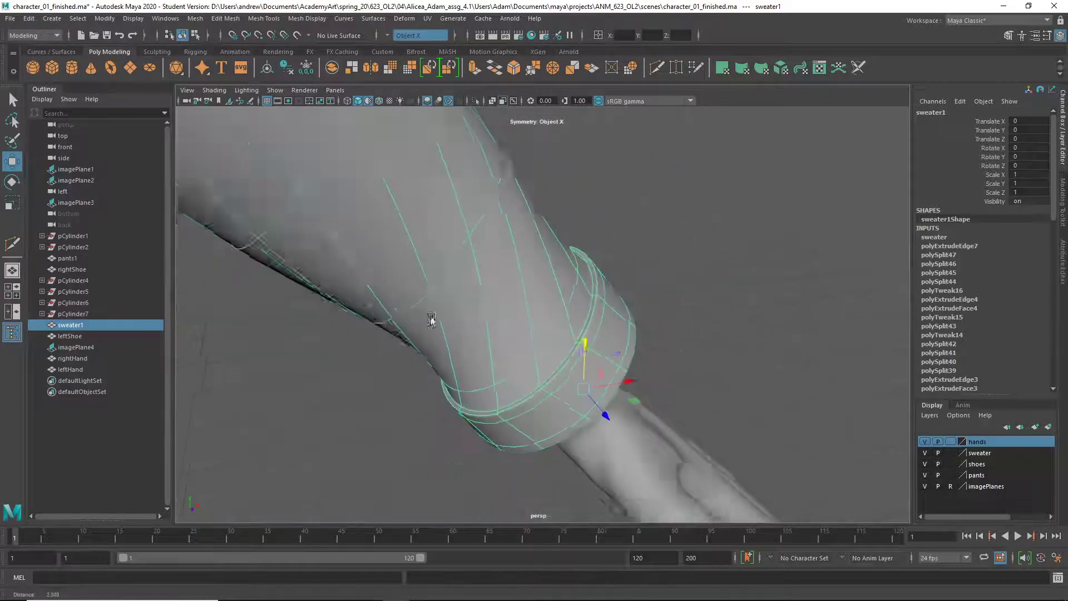
- Isolate the left hand mesh in the perspective view
{"action": "left_click_drag", "start_coordinate": [429, 317], "coordinate": [389, 331], "text": "alt"}
{"action": "left_click", "coordinate": [356, 371]}
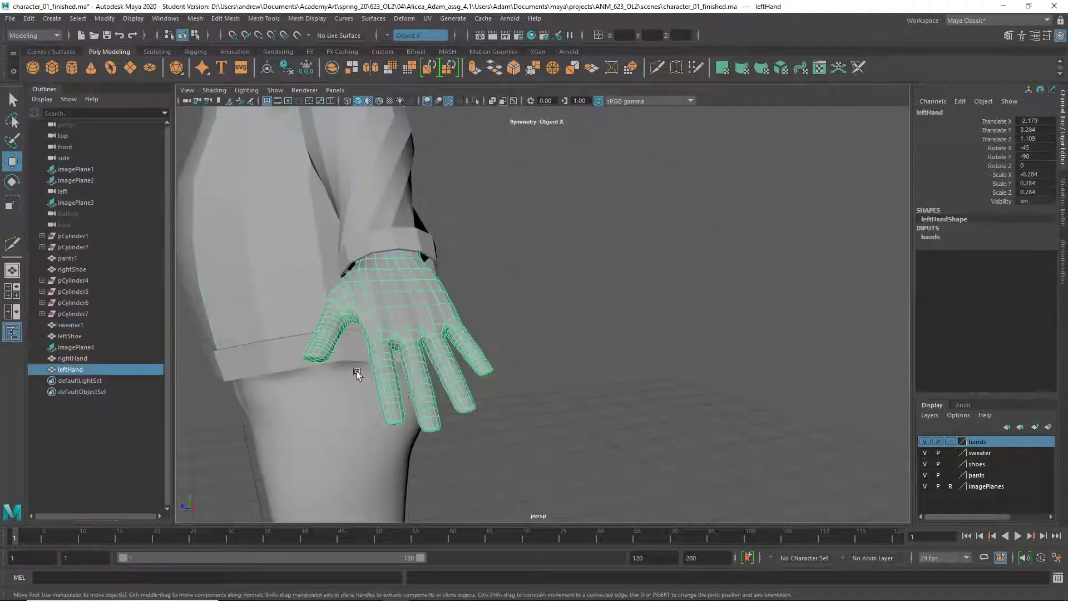
{"action": "left_click_drag", "start_coordinate": [356, 372], "coordinate": [428, 339], "text": "alt"}
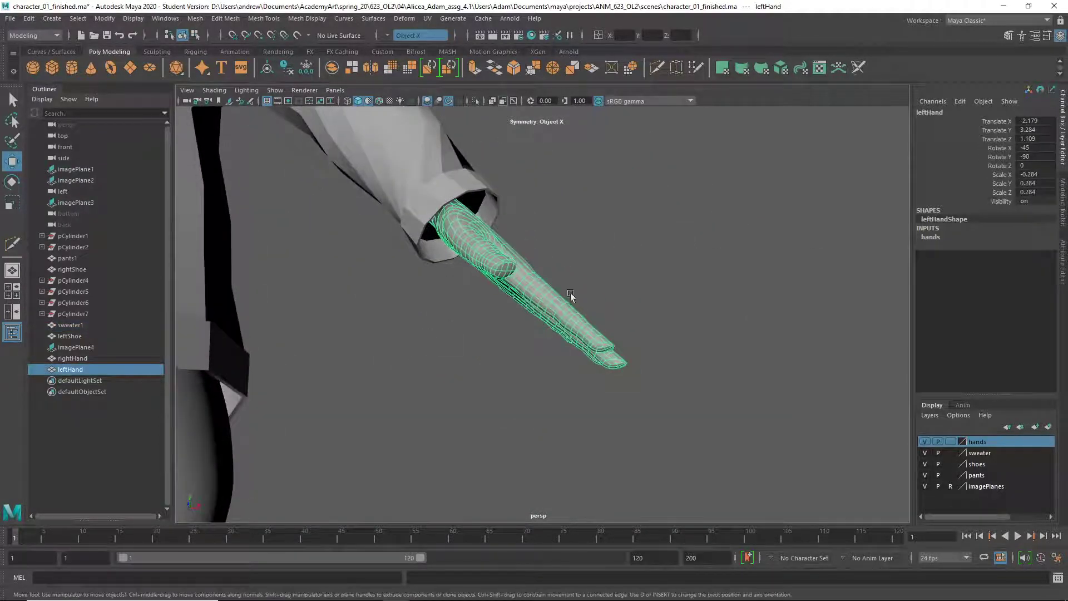
{"action": "left_click_drag", "start_coordinate": [569, 292], "coordinate": [366, 142], "text": "alt"}
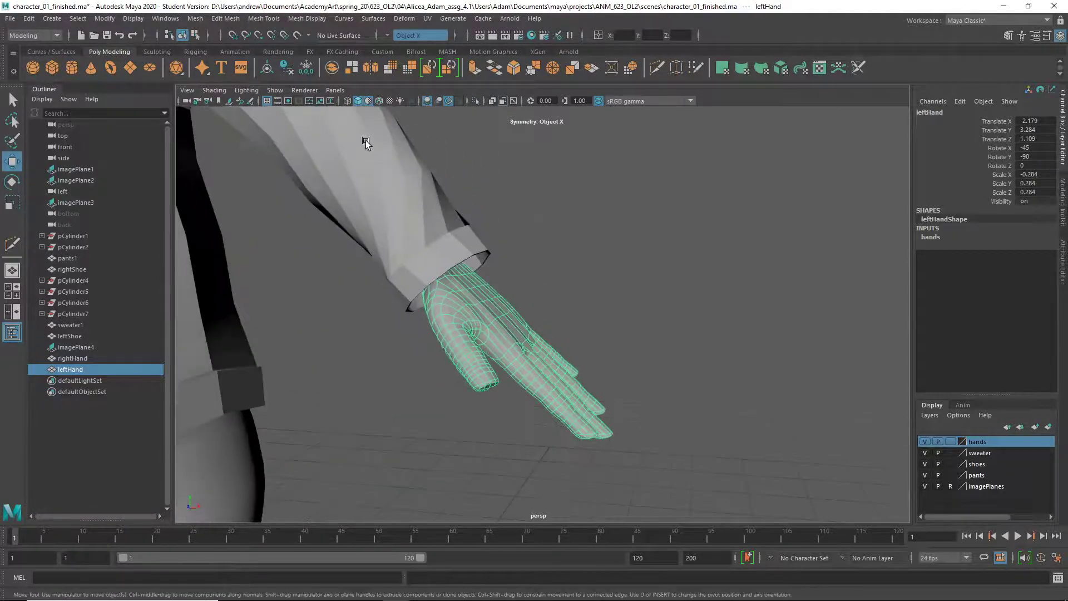
{"action": "left_click", "coordinate": [475, 101]}
{"action": "left_click_drag", "start_coordinate": [427, 296], "coordinate": [478, 340], "text": "alt"}
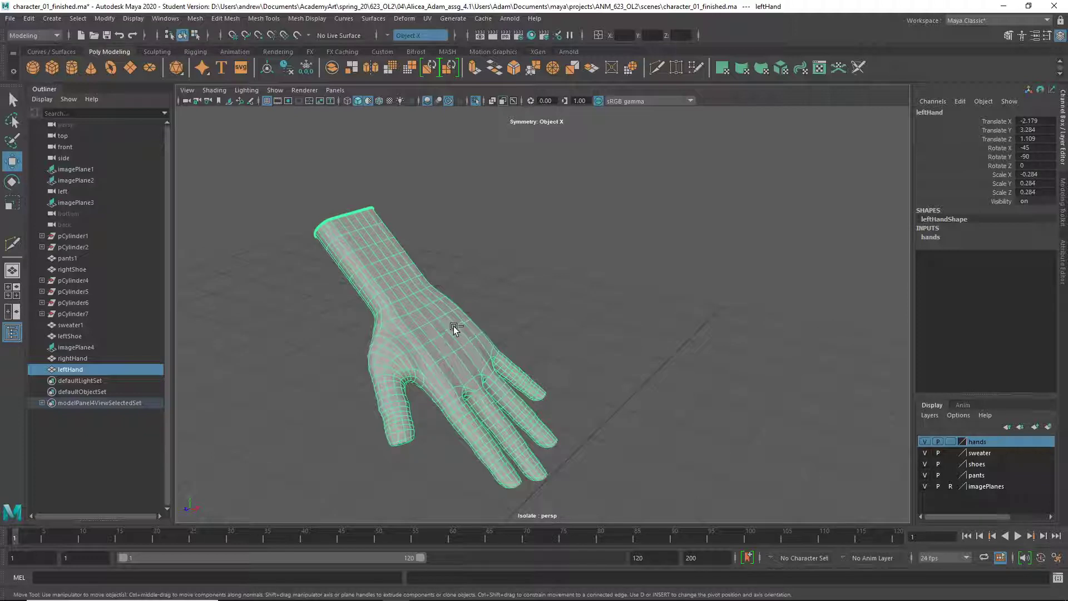
{"action": "key", "text": "ctrl+F9"}
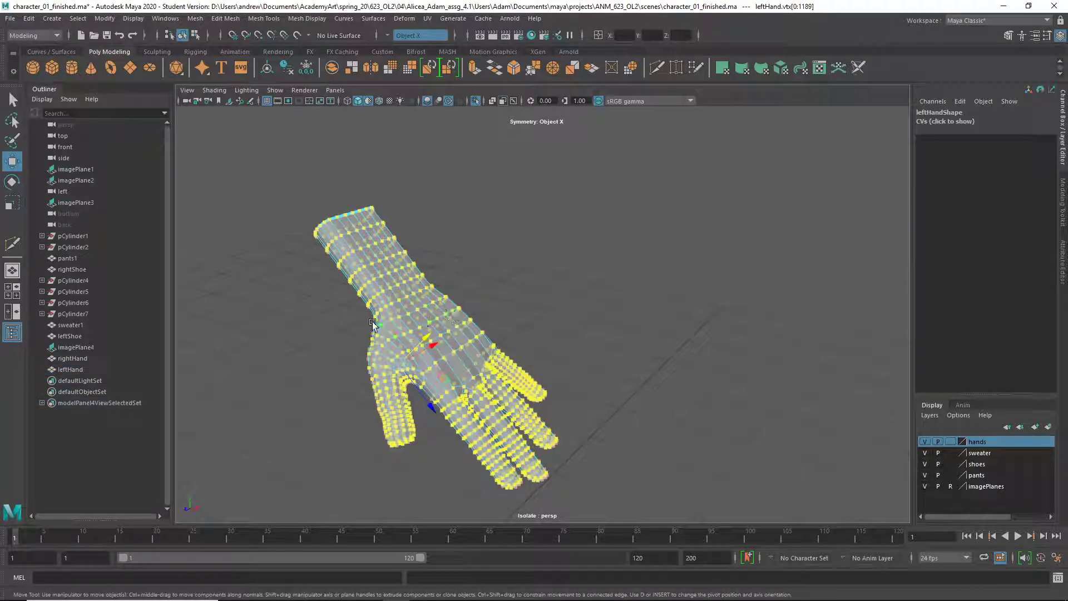
{"action": "left_click_drag", "start_coordinate": [372, 324], "coordinate": [446, 369], "text": "alt"}
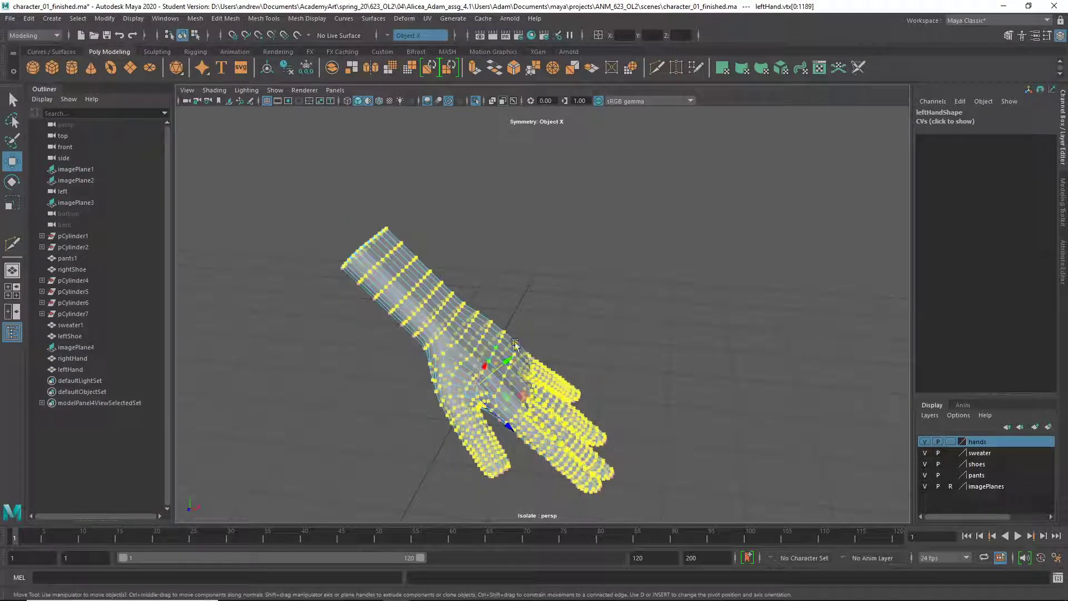
{"action": "left_click_drag", "start_coordinate": [612, 389], "coordinate": [666, 354], "text": "alt"}
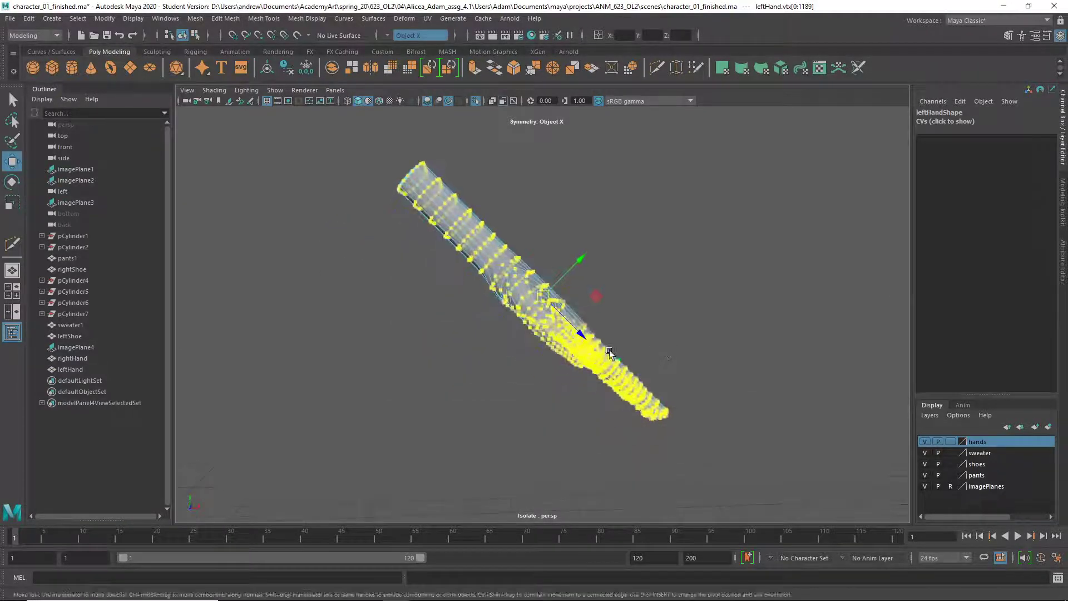
{"action": "left_click", "coordinate": [614, 278]}
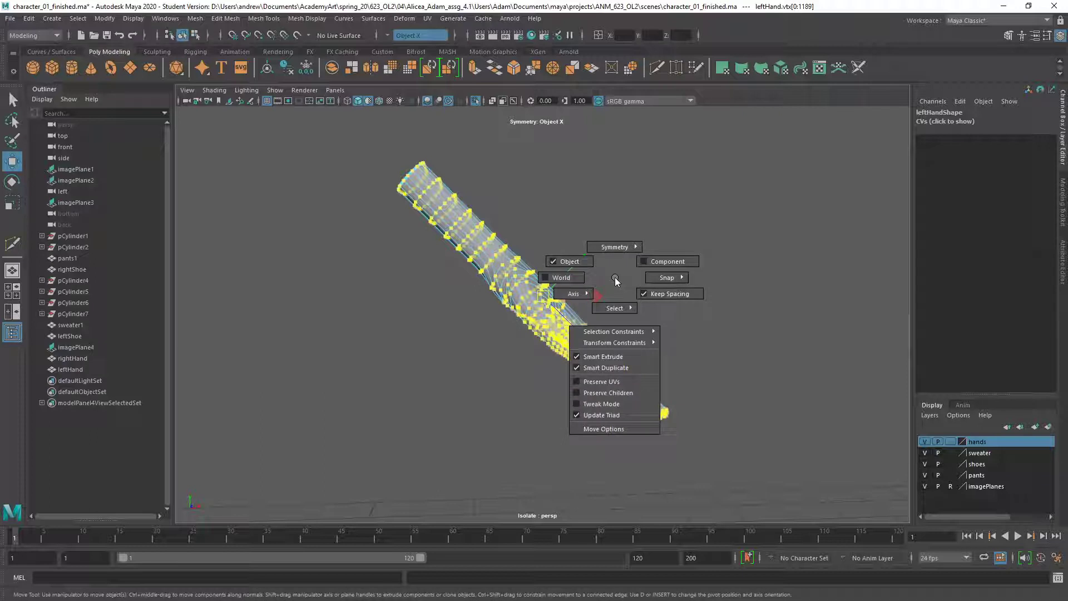
{"action": "left_click_drag", "start_coordinate": [615, 277], "coordinate": [538, 317]}
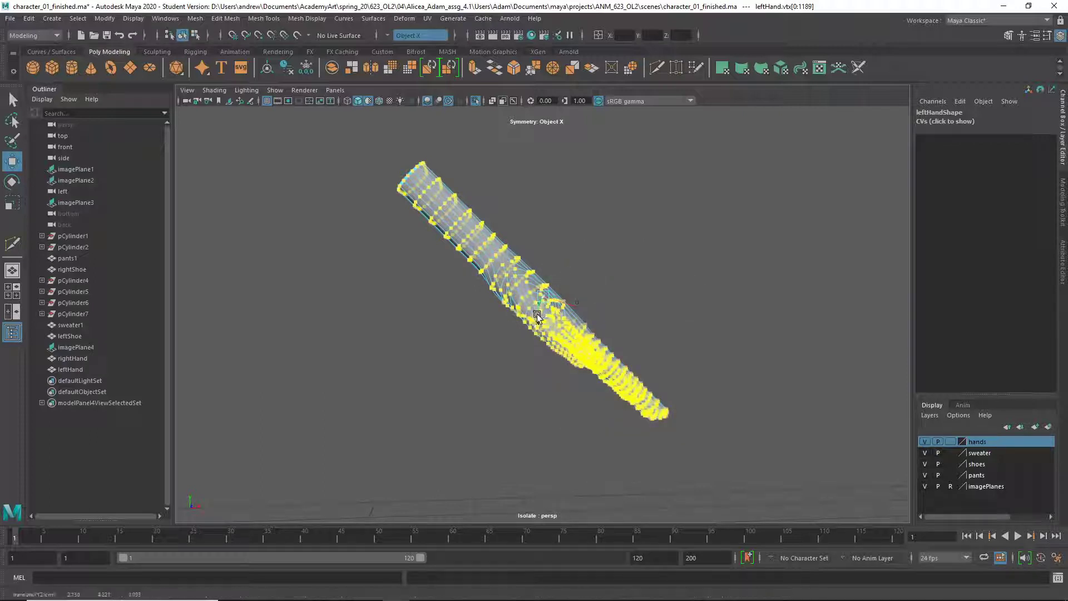
{"action": "scroll", "coordinate": [479, 329], "scroll_direction": "up", "scroll_amount": 6}
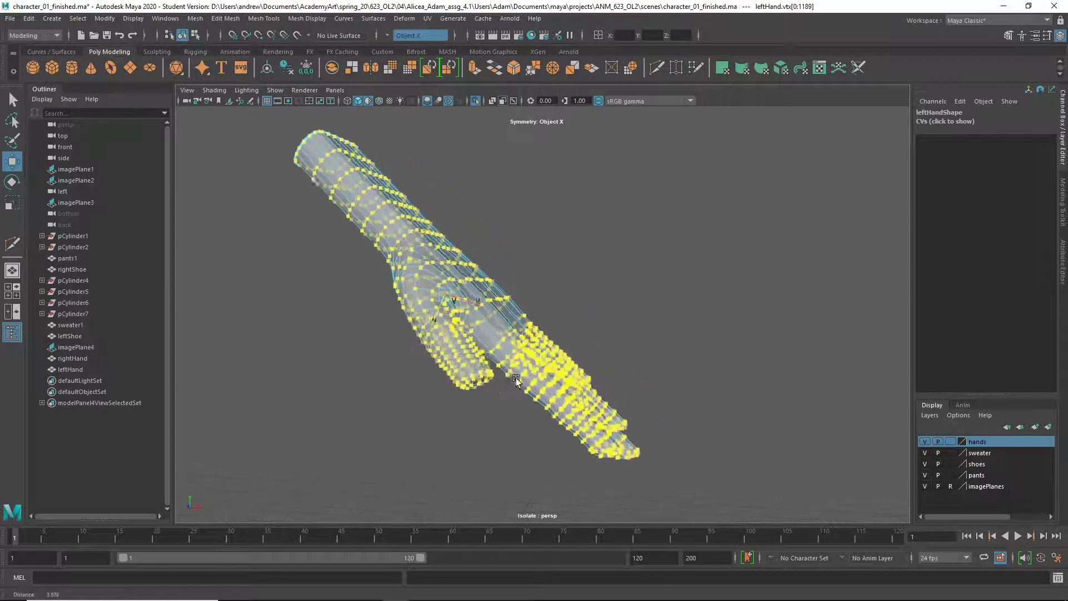
{"action": "left_click_drag", "start_coordinate": [394, 307], "coordinate": [397, 307]}
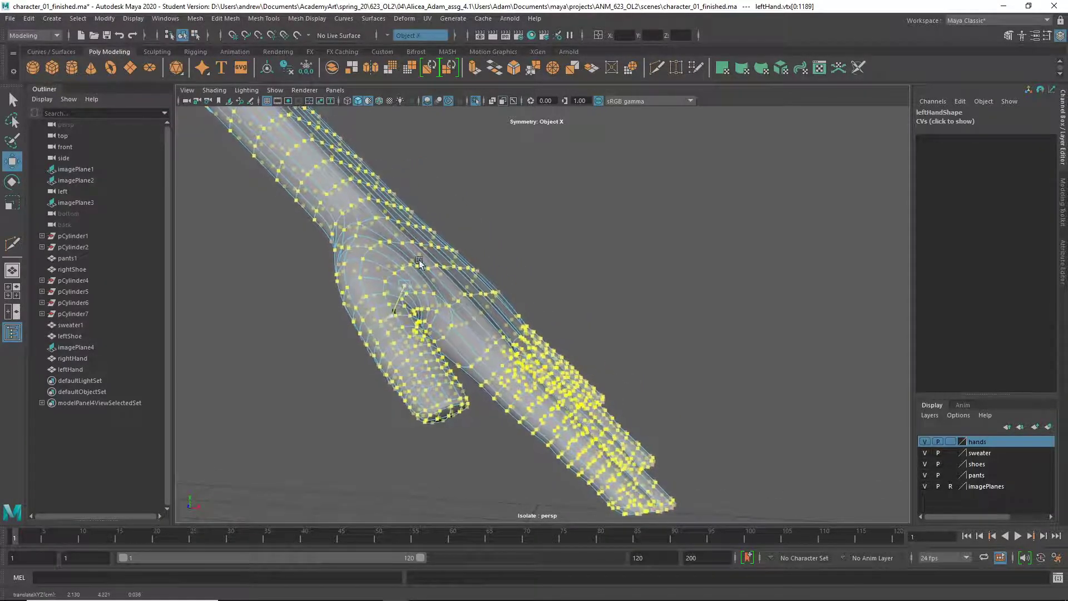
{"action": "left_click_drag", "start_coordinate": [384, 320], "coordinate": [326, 370]}
{"action": "left_click_drag", "start_coordinate": [391, 317], "coordinate": [480, 305]}
{"action": "right_click_drag", "start_coordinate": [479, 305], "coordinate": [627, 309]}
- Switch the left hand to edge editing around the forearm and turn symmetry off
{"action": "left_click_drag", "start_coordinate": [626, 306], "coordinate": [505, 348], "text": "alt"}
{"action": "left_click_drag", "start_coordinate": [433, 295], "coordinate": [490, 268], "text": "alt"}
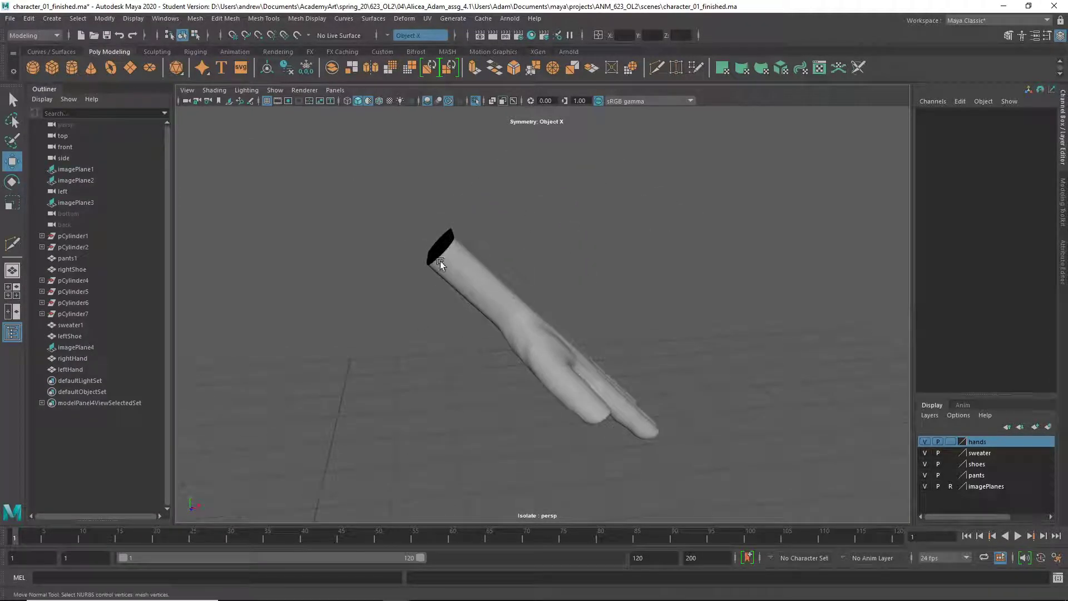
{"action": "left_click_drag", "start_coordinate": [512, 325], "coordinate": [487, 262], "text": "alt"}
{"action": "right_click_drag", "start_coordinate": [486, 262], "coordinate": [511, 283]}
{"action": "left_click_drag", "start_coordinate": [500, 326], "coordinate": [398, 353], "text": "alt"}
{"action": "right_click_drag", "start_coordinate": [399, 353], "coordinate": [557, 355], "text": "alt"}
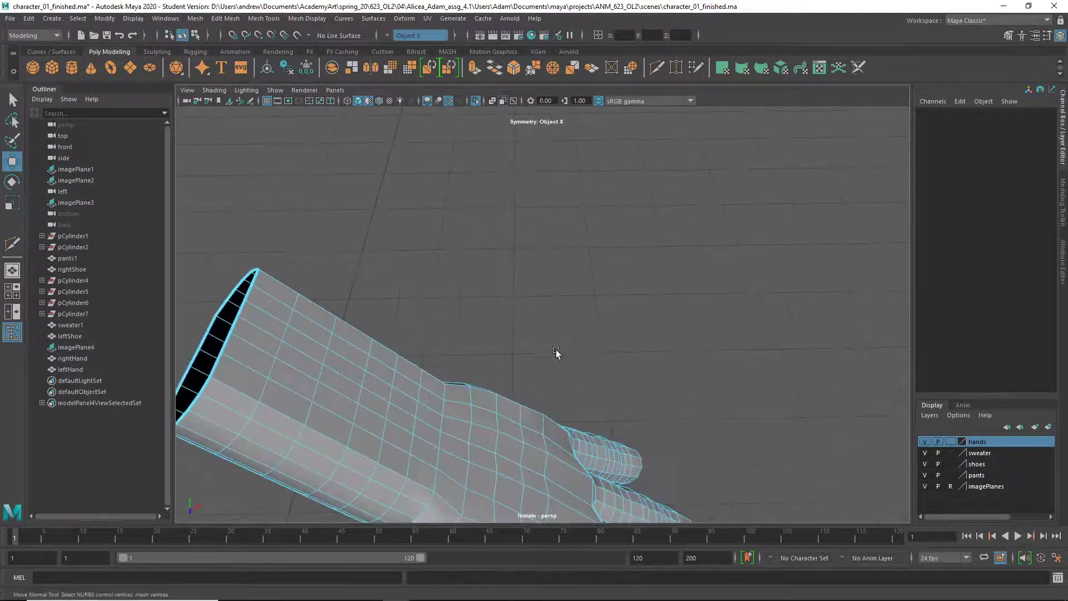
{"action": "middle_click_drag", "start_coordinate": [485, 396], "coordinate": [542, 336], "text": "alt"}
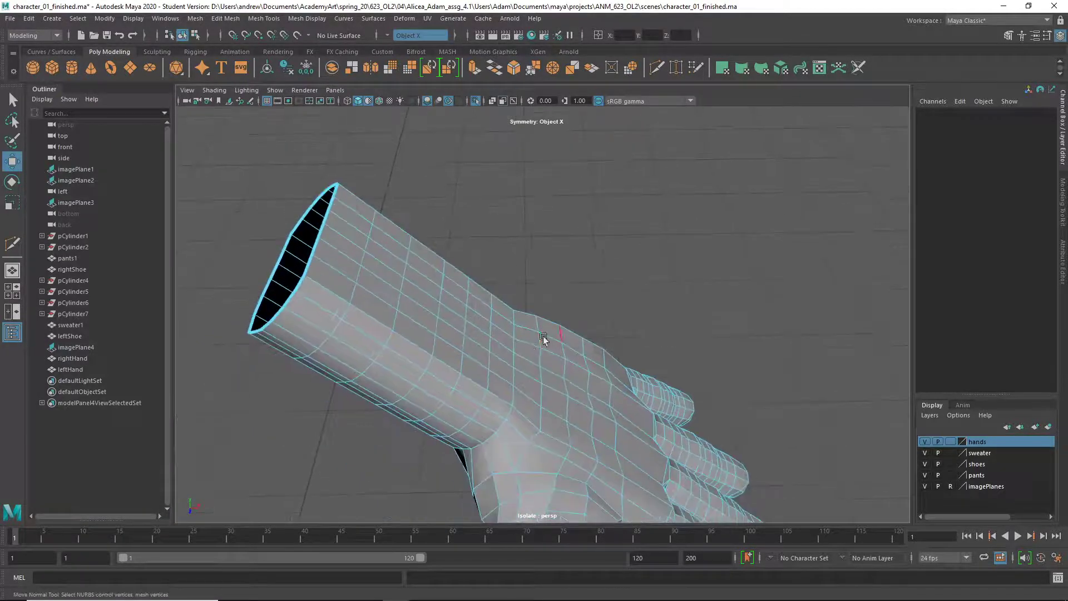
{"action": "left_click", "coordinate": [486, 358]}
{"action": "right_click_drag", "start_coordinate": [486, 358], "coordinate": [489, 292], "text": "ctrl+shift"}
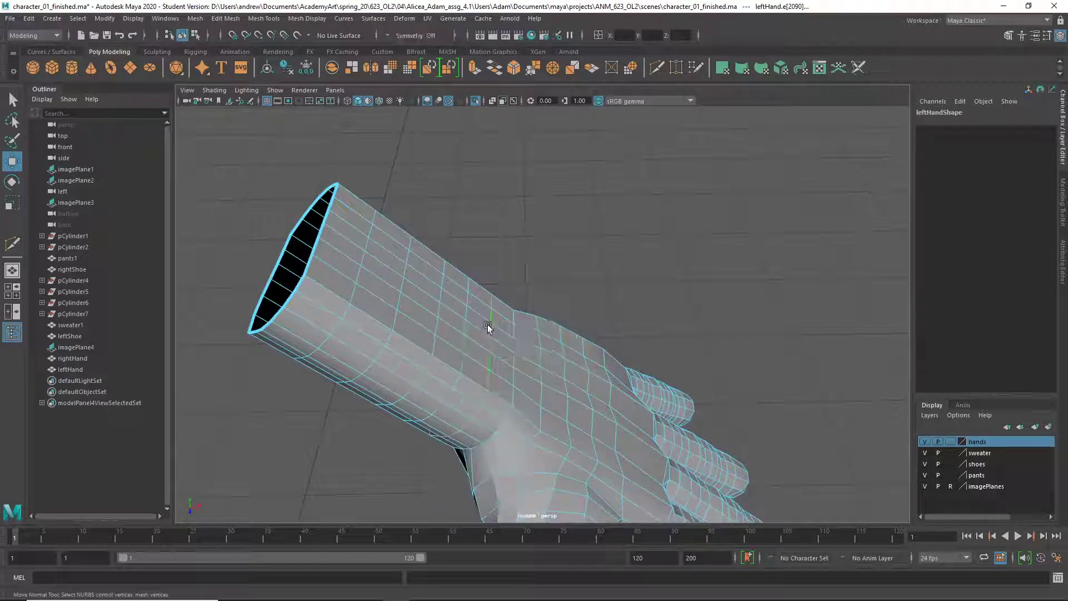
- Turn off X-Ray display of active components and delete the crosswise edge loops between the wrist and the forearm's open end
{"action": "left_click", "coordinate": [467, 345]}
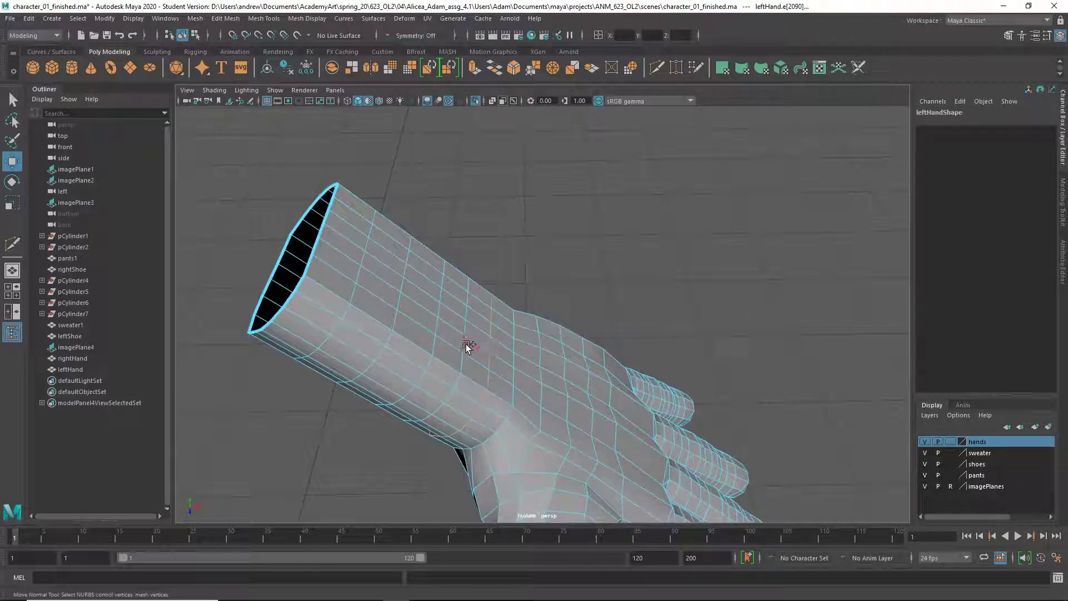
{"action": "left_click", "coordinate": [442, 273], "text": "shift"}
{"action": "left_click", "coordinate": [214, 90]}
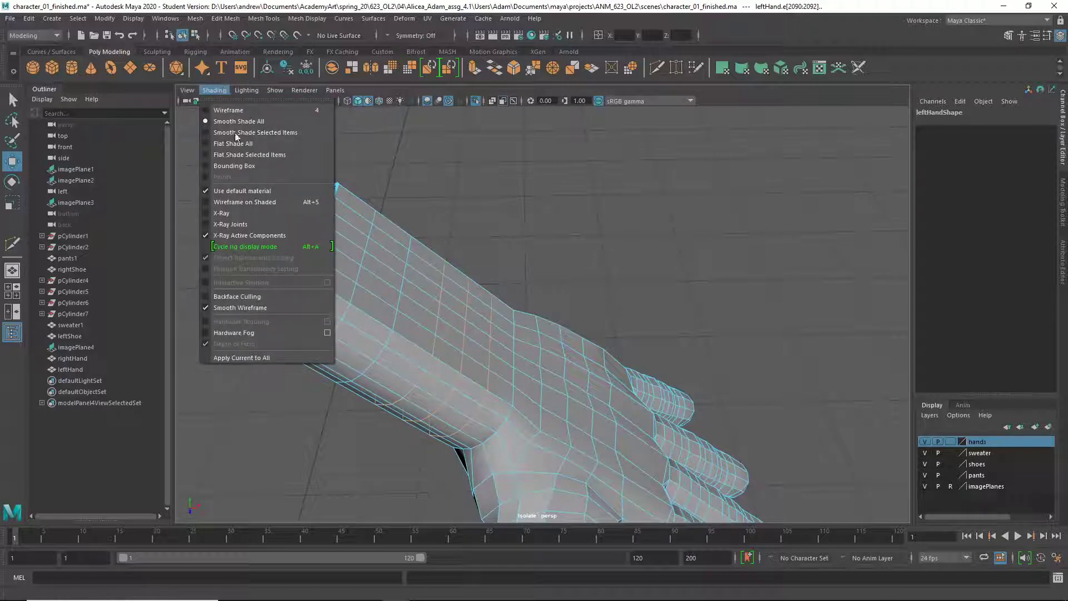
{"action": "left_click", "coordinate": [256, 237]}
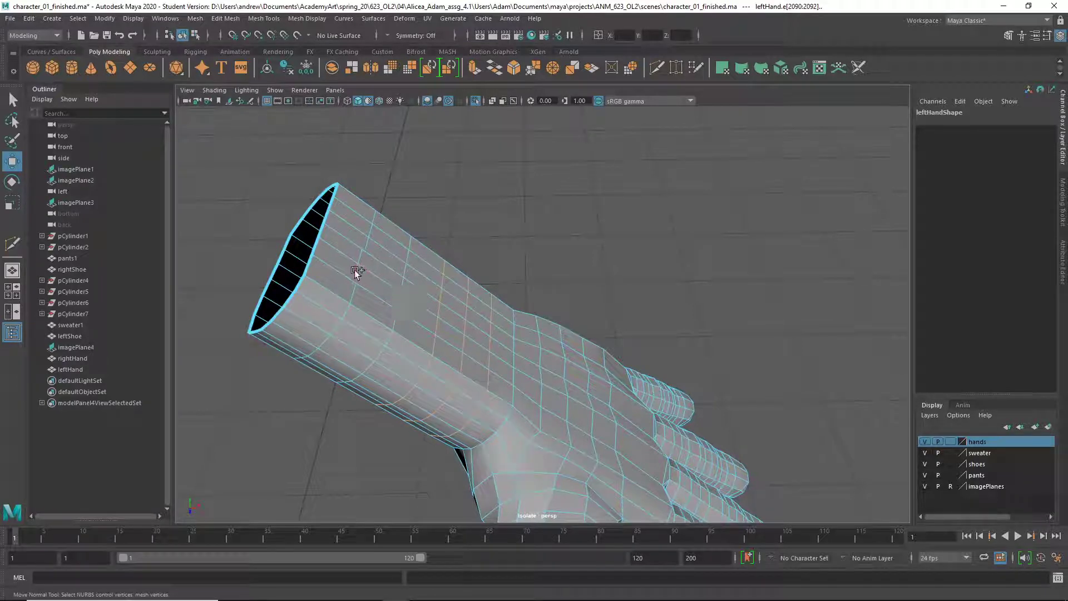
{"action": "right_click_drag", "start_coordinate": [479, 202], "coordinate": [435, 212], "text": "shift"}
{"action": "left_click", "coordinate": [458, 219]}
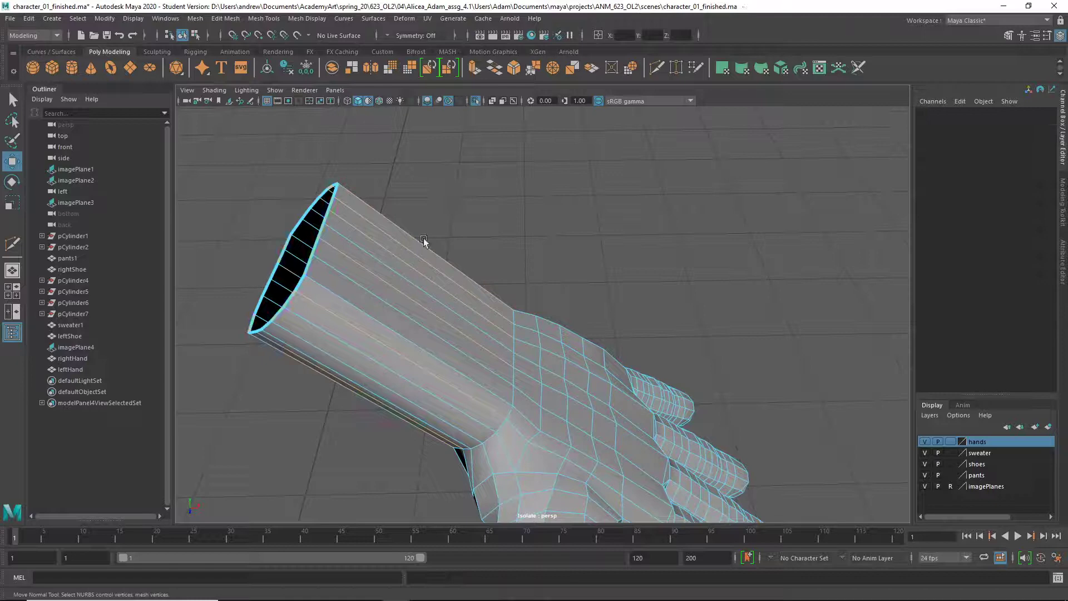
- Scale up the border loop at the forearm's open end and insert two edge loops between it and the wrist
{"action": "double_click", "coordinate": [318, 237]}
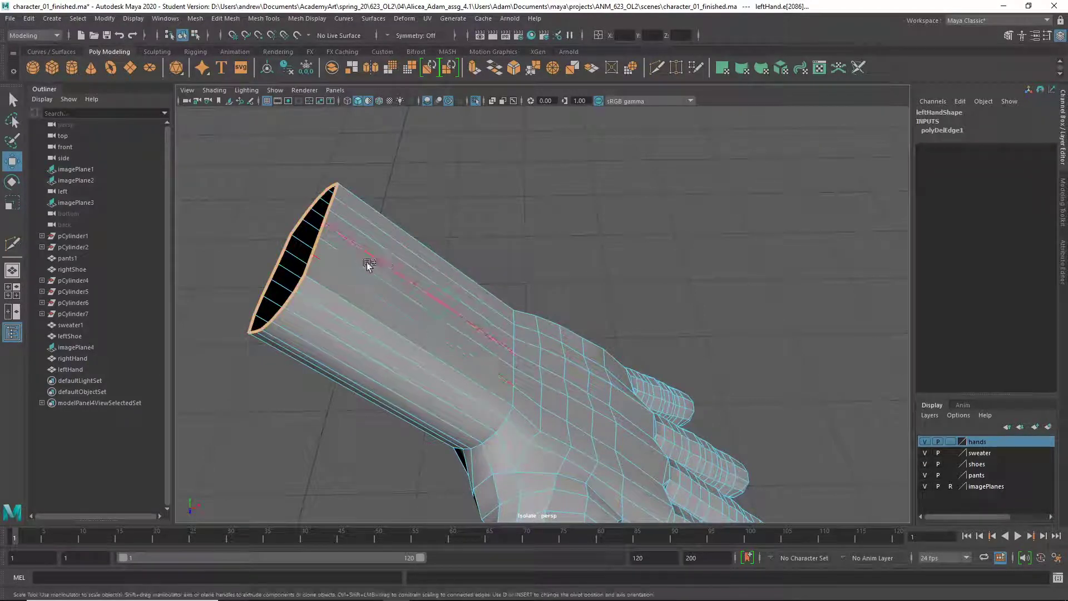
{"action": "key", "text": "r"}
{"action": "left_click_drag", "start_coordinate": [297, 258], "coordinate": [332, 256]}
{"action": "right_click_drag", "start_coordinate": [336, 262], "coordinate": [362, 302], "text": "shift"}
{"action": "left_click", "coordinate": [367, 310], "text": "ctrl"}
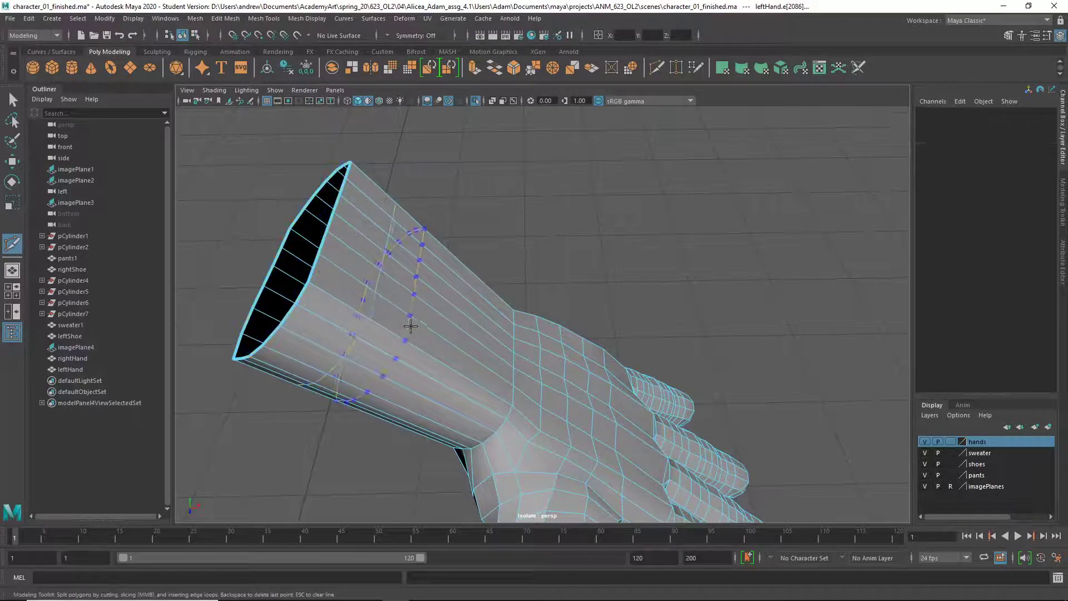
- Scale the inserted edge loop nearest the wrist inward to taper the forearm
{"action": "left_click_drag", "start_coordinate": [379, 357], "coordinate": [356, 318], "text": "alt"}
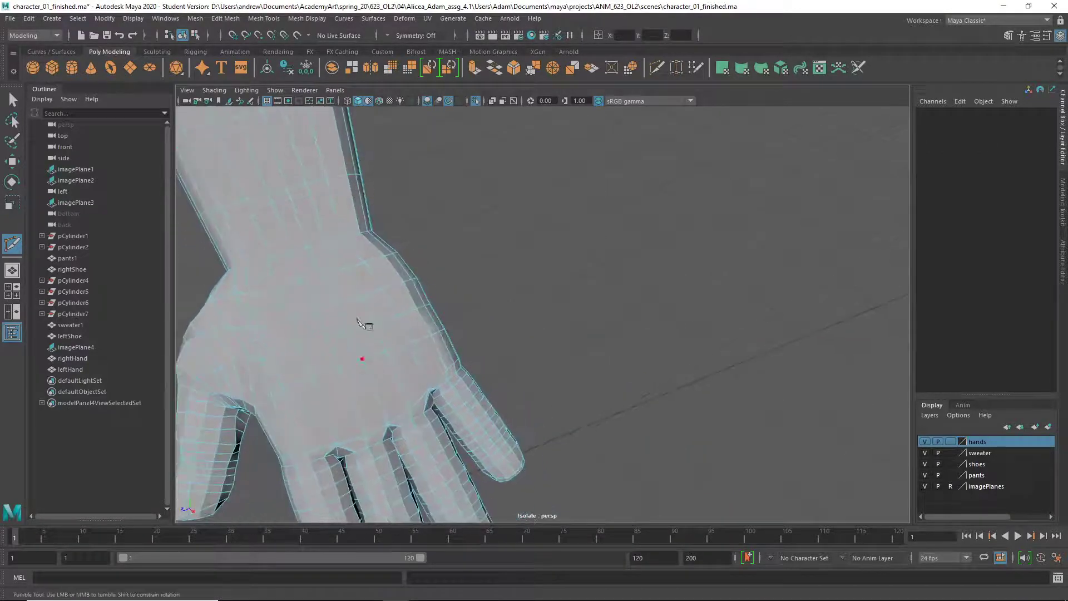
{"action": "middle_click_drag", "start_coordinate": [353, 257], "coordinate": [466, 335], "text": "alt"}
{"action": "scroll", "coordinate": [466, 335], "scroll_direction": "up", "scroll_amount": 2}
{"action": "key", "text": "q"}
{"action": "right_click_drag", "start_coordinate": [401, 269], "coordinate": [401, 223]}
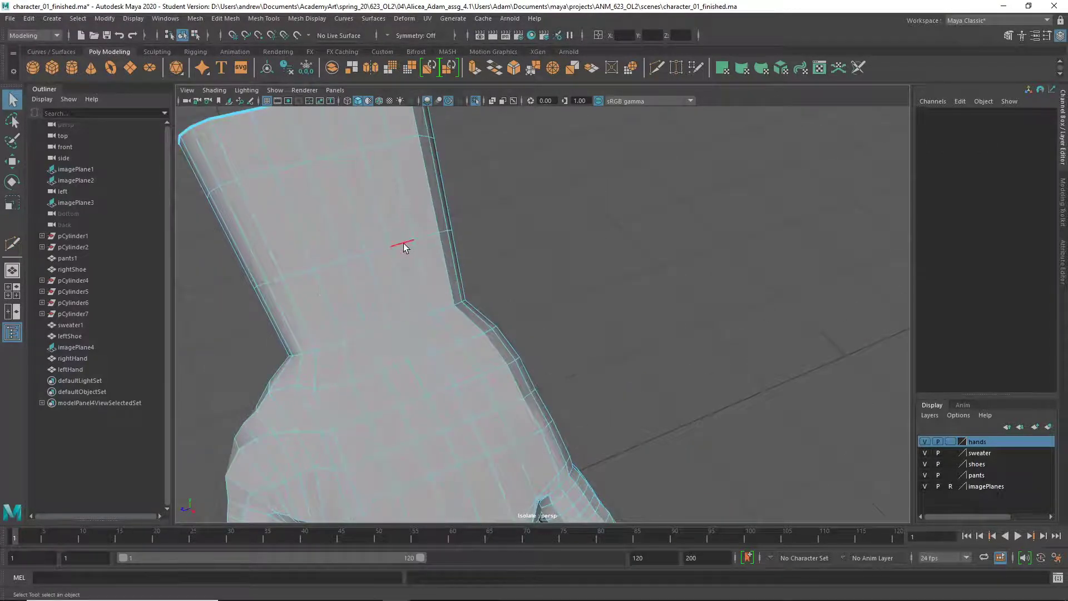
{"action": "double_click", "coordinate": [404, 248]}
{"action": "key", "text": "r"}
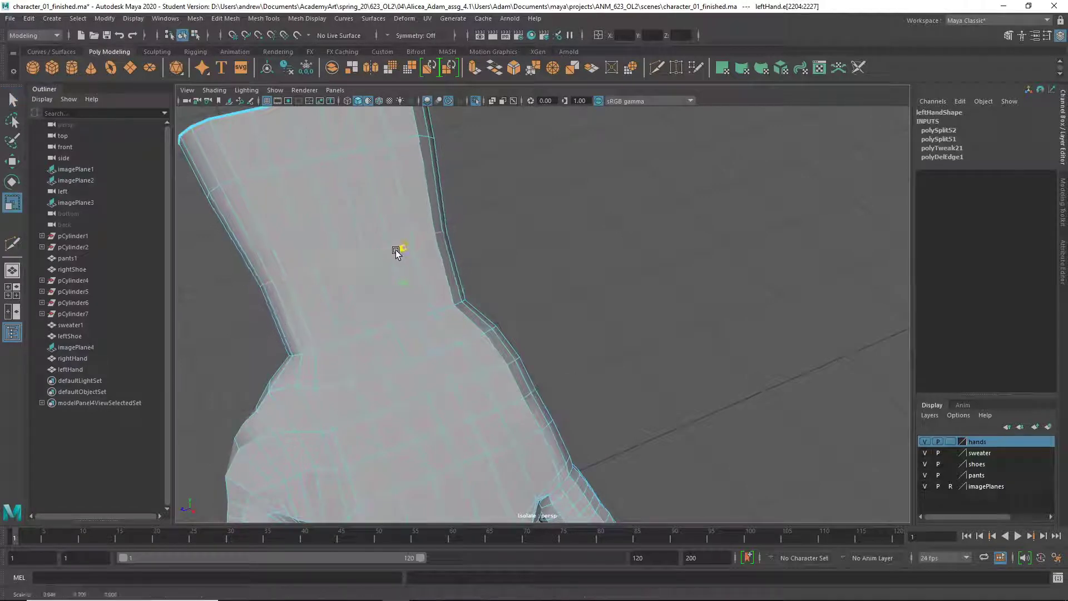
- Scale the inserted edge loop nearest the forearm's open end slightly inward
{"action": "double_click", "coordinate": [347, 165]}
{"action": "left_click", "coordinate": [370, 158]}
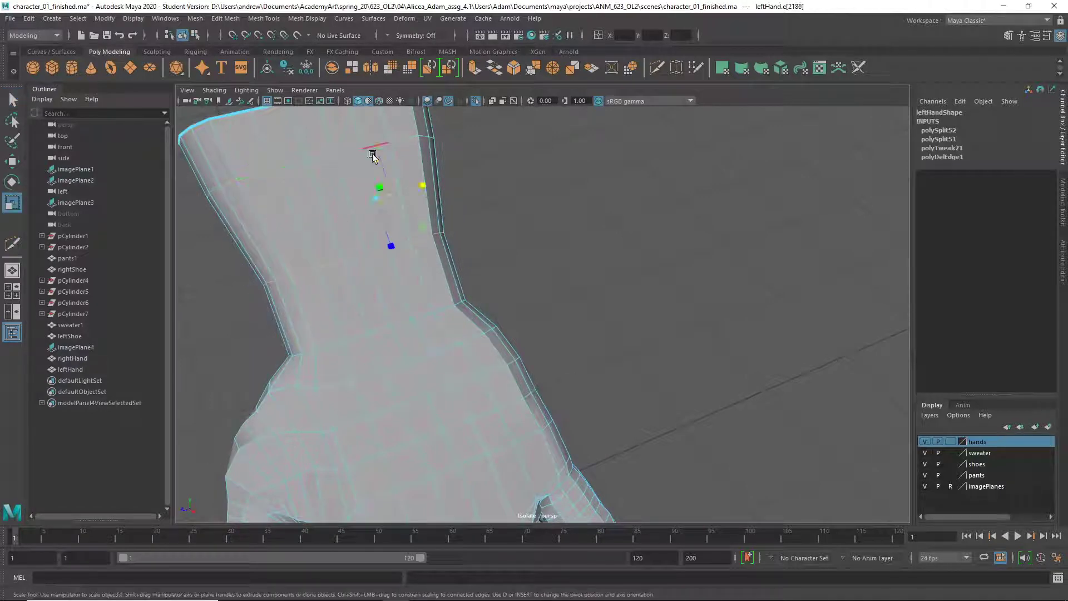
{"action": "double_click", "coordinate": [374, 158]}
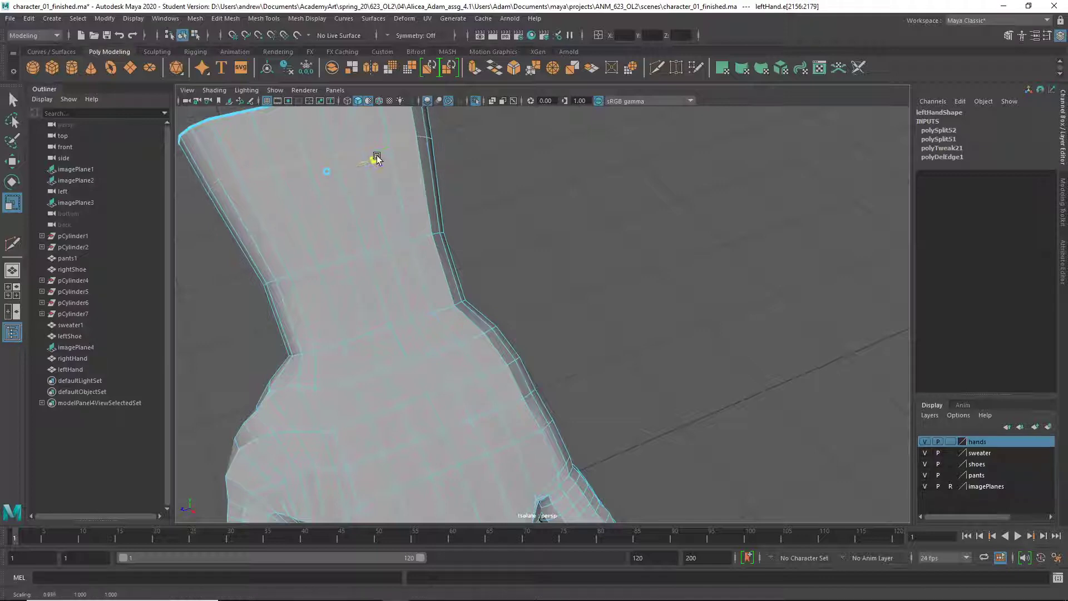
- Preview the reshaped left hand smoothed and end its isolation to show it inside the sweater sleeve
{"action": "right_click", "coordinate": [390, 231]}
{"action": "right_click_drag", "start_coordinate": [393, 230], "coordinate": [391, 207]}
{"action": "right_click_drag", "start_coordinate": [559, 256], "coordinate": [408, 291], "text": "alt"}
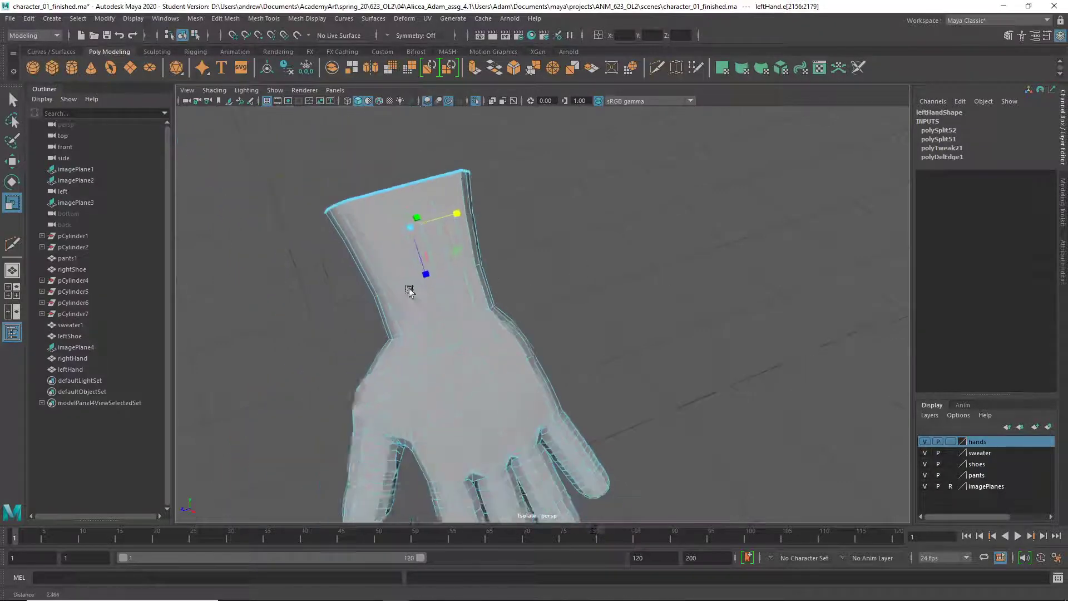
{"action": "left_click_drag", "start_coordinate": [408, 291], "coordinate": [485, 293], "text": "alt"}
{"action": "key", "text": "3"}
{"action": "left_click_drag", "start_coordinate": [555, 324], "coordinate": [542, 262], "text": "alt"}
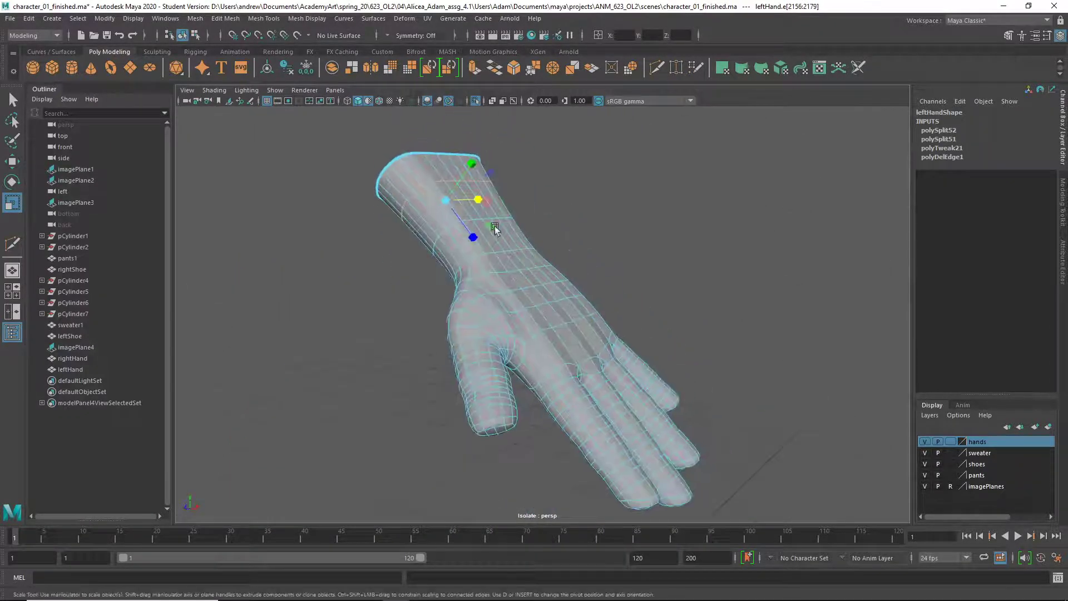
{"action": "left_click", "coordinate": [475, 101]}
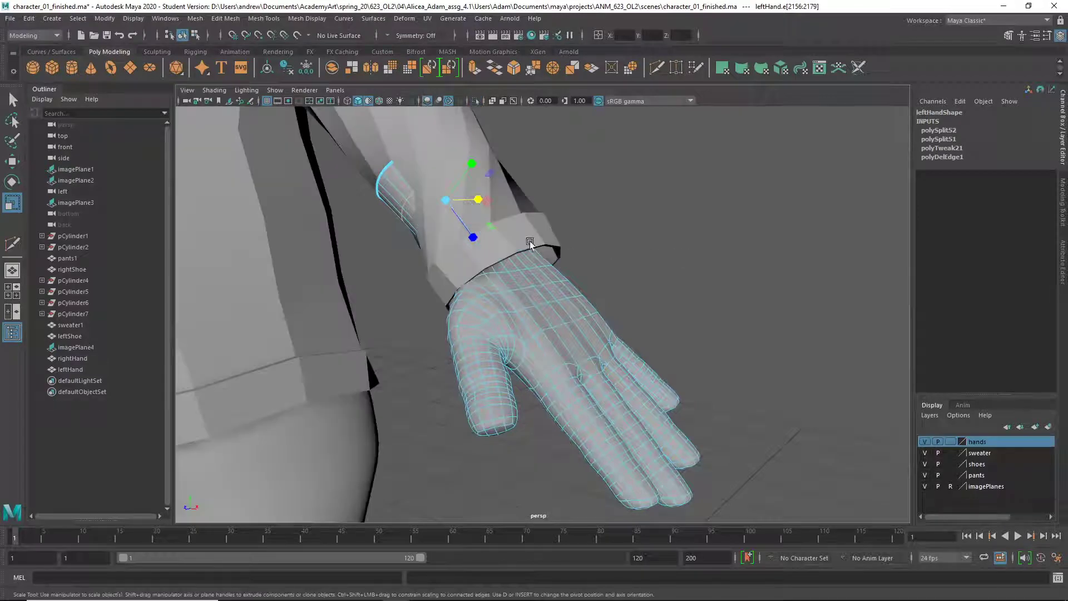
{"action": "mouse_move", "coordinate": [426, 228]}
{"action": "left_mouse_down", "text": "alt"}
{"action": "mouse_move", "coordinate": [515, 232]}
{"action": "mouse_move", "coordinate": [422, 245]}
{"action": "left_mouse_up", "text": "alt"}
- Delete the ring of faces at the left forearm's open end that pokes out of the sleeve
{"action": "left_click", "coordinate": [421, 246]}
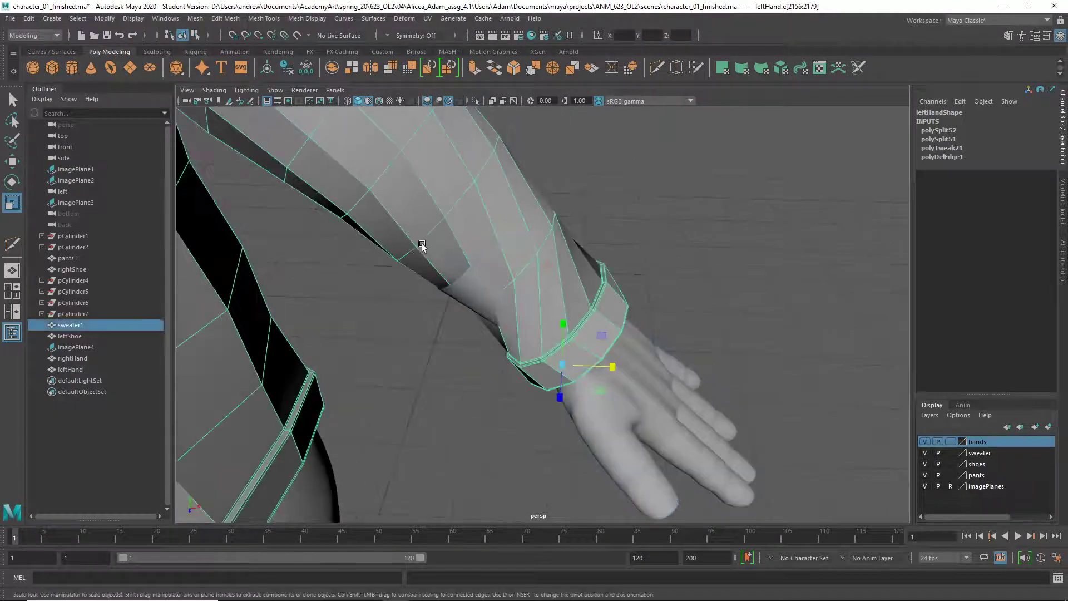
{"action": "left_click_drag", "start_coordinate": [474, 267], "coordinate": [507, 250], "text": "alt"}
{"action": "left_click", "coordinate": [489, 177]}
{"action": "mouse_move", "coordinate": [488, 178]}
{"action": "left_mouse_down", "text": "alt"}
{"action": "mouse_move", "coordinate": [476, 203]}
{"action": "mouse_move", "coordinate": [506, 172]}
{"action": "left_mouse_up", "text": "alt"}
{"action": "right_click_drag", "start_coordinate": [506, 172], "coordinate": [505, 207]}
{"action": "left_click", "coordinate": [488, 165]}
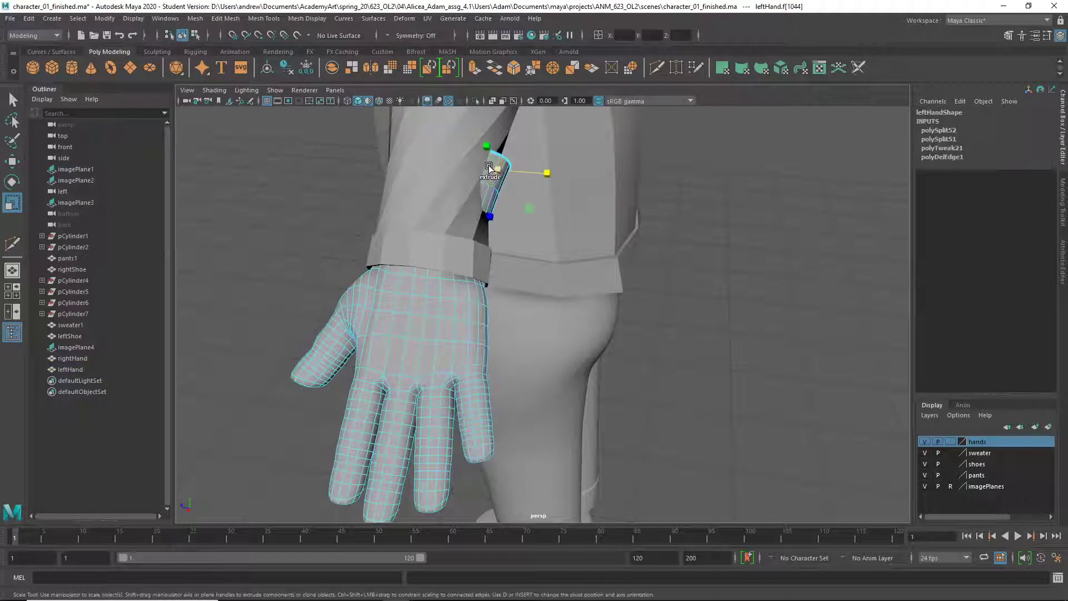
{"action": "key", "text": "q"}
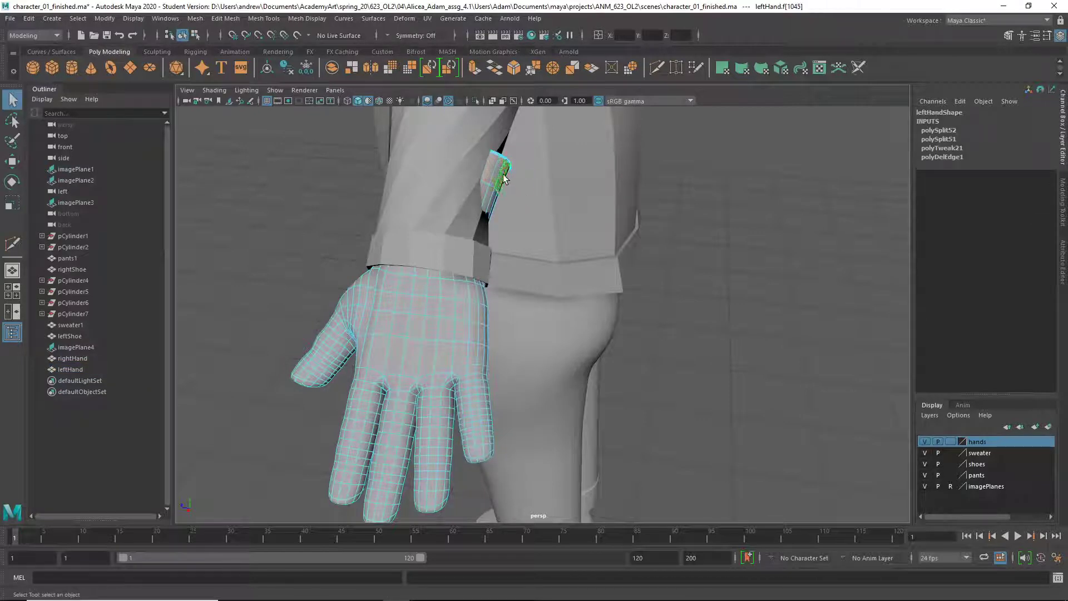
{"action": "left_click", "coordinate": [581, 235]}
- Scale down the forearm's open border loop so it fits inside the sweater sleeve
{"action": "mouse_move", "coordinate": [492, 220]}
{"action": "left_mouse_down", "text": "alt"}
{"action": "mouse_move", "coordinate": [579, 226]}
{"action": "mouse_move", "coordinate": [528, 231]}
{"action": "mouse_move", "coordinate": [482, 209]}
{"action": "left_mouse_up", "text": "alt"}
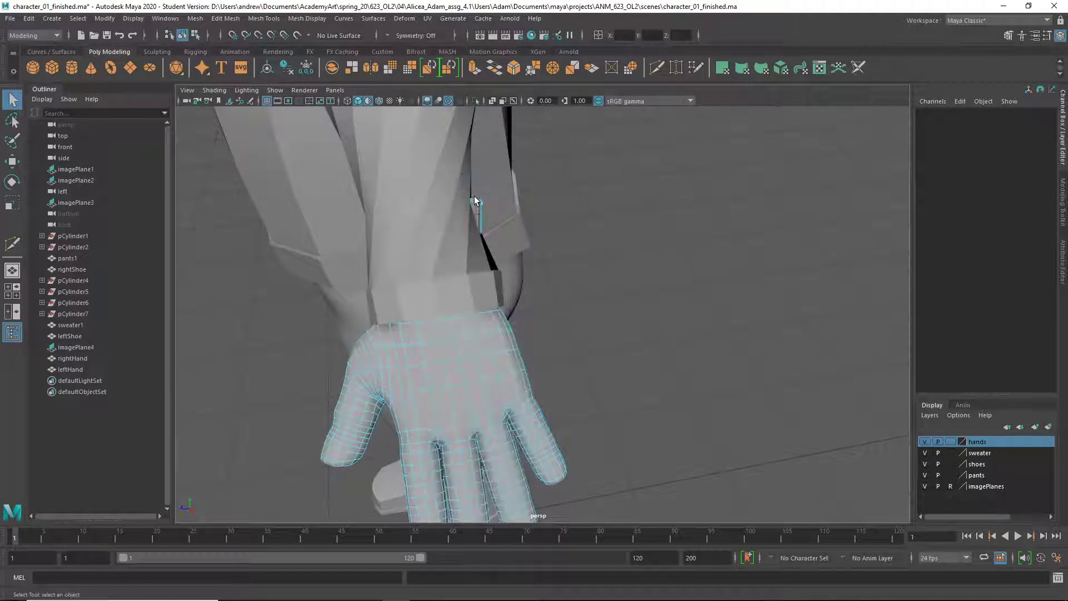
{"action": "double_click", "coordinate": [476, 200]}
{"action": "key", "text": "r"}
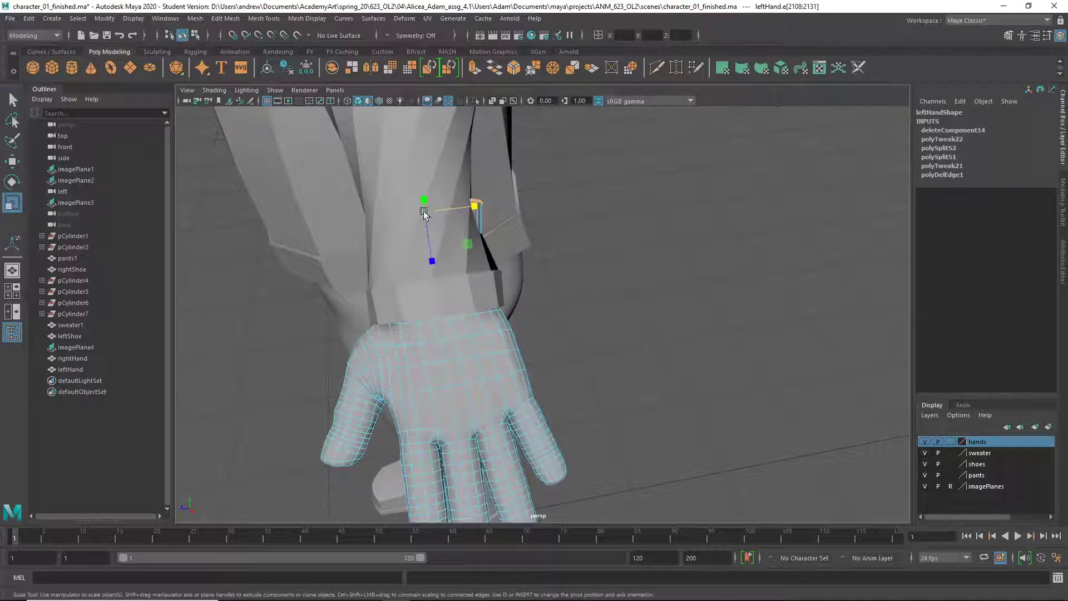
{"action": "left_click_drag", "start_coordinate": [423, 212], "coordinate": [409, 210]}
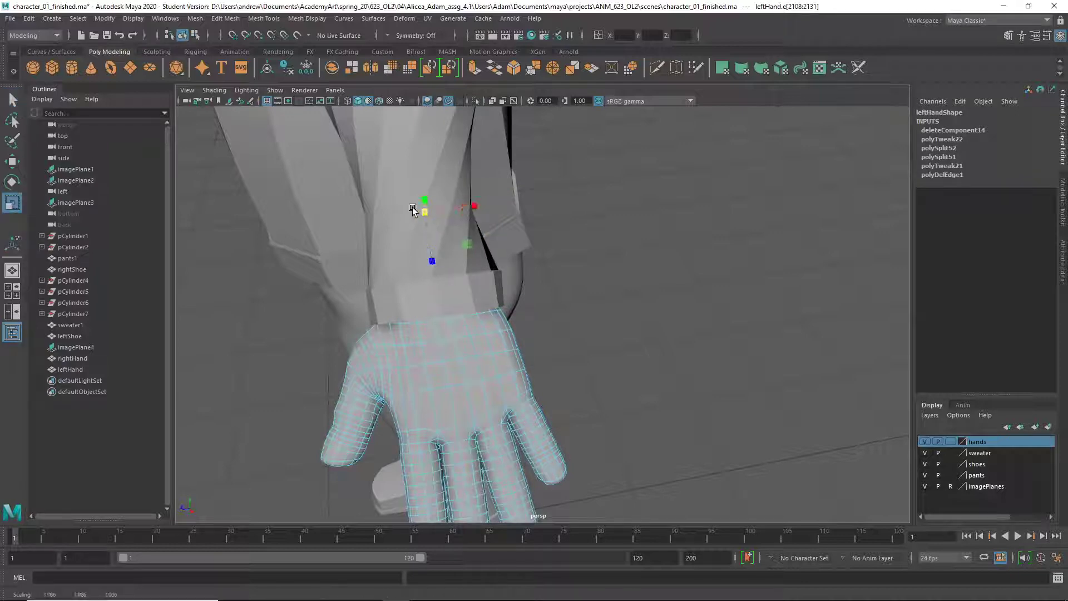
- Return the left hand to object mode and center its pivot, with the scene shown in wireframe
{"action": "left_click_drag", "start_coordinate": [493, 252], "coordinate": [703, 291], "text": "alt"}
{"action": "left_click", "coordinate": [696, 244]}
{"action": "right_click_drag", "start_coordinate": [654, 281], "coordinate": [690, 278]}
{"action": "key", "text": "w"}
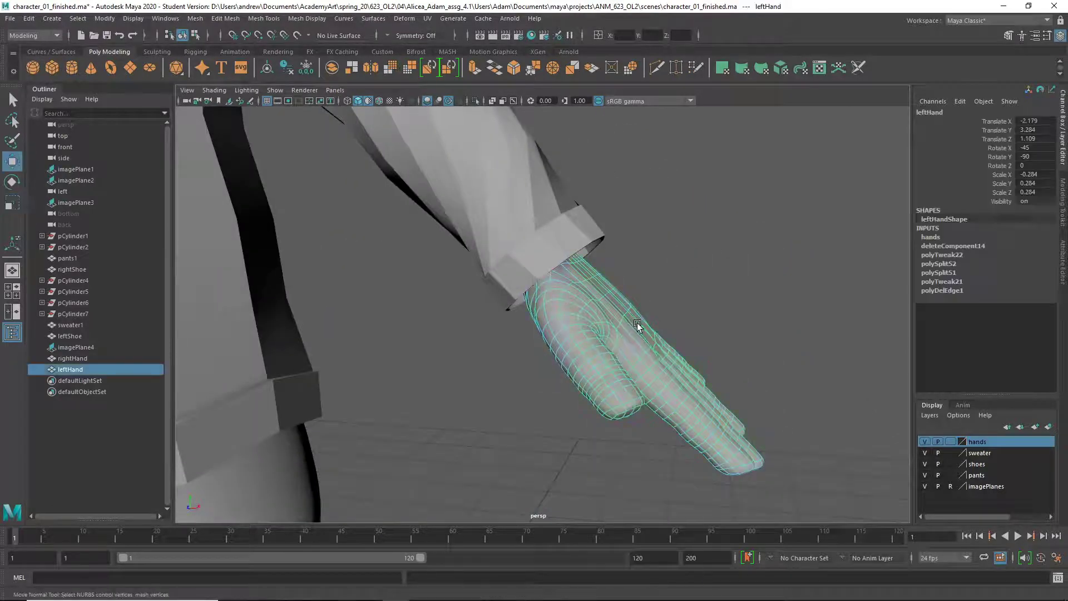
{"action": "scroll", "coordinate": [609, 342], "scroll_direction": "down", "scroll_amount": 5}
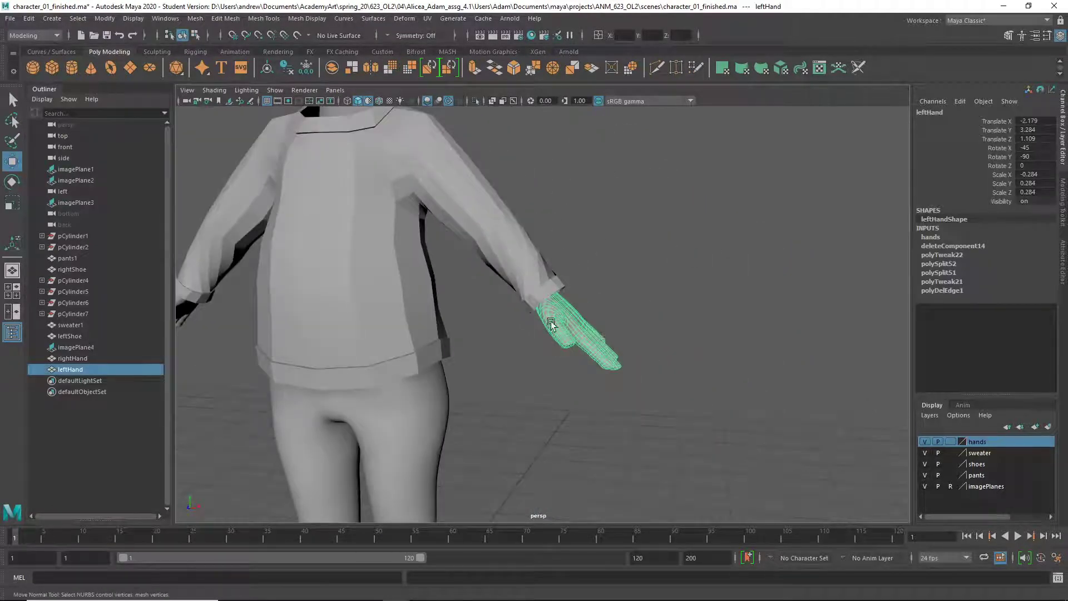
{"action": "double_click", "coordinate": [12, 161]}
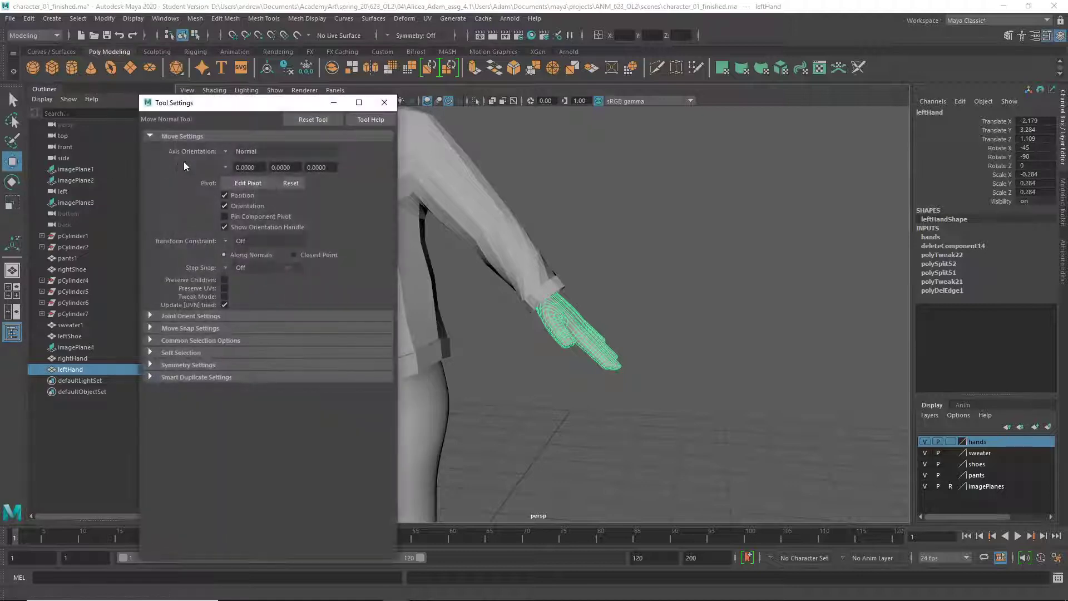
{"action": "left_click", "coordinate": [383, 103]}
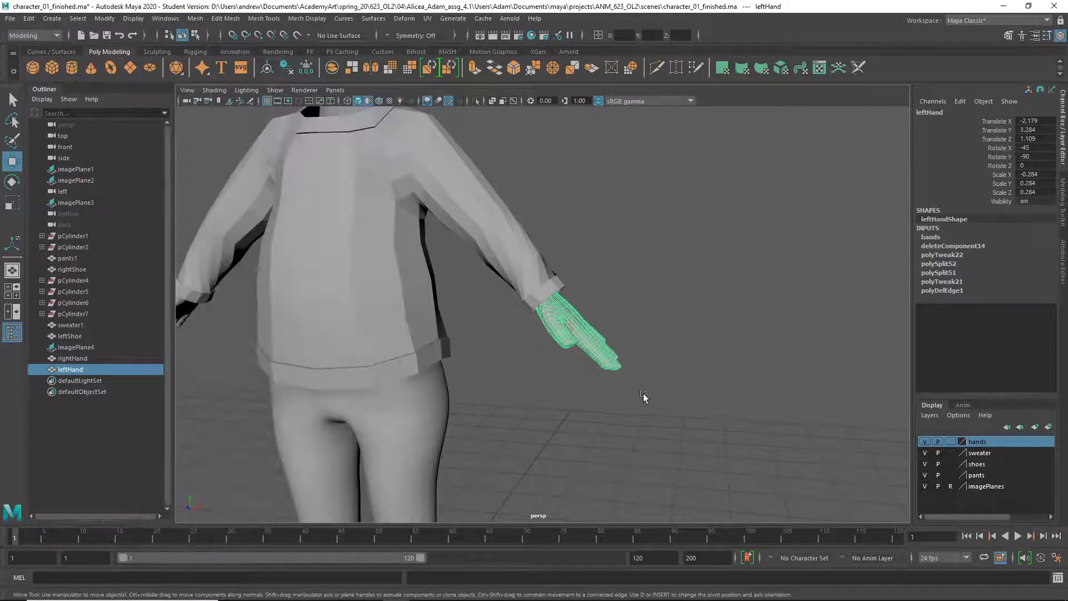
{"action": "key", "text": "4"}
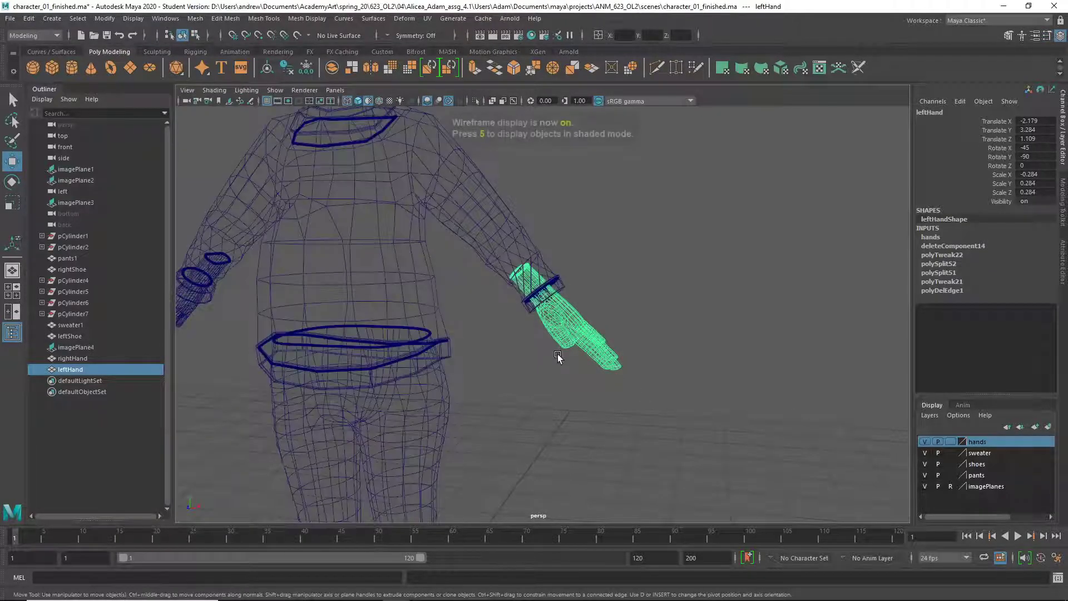
{"action": "left_click", "coordinate": [104, 19]}
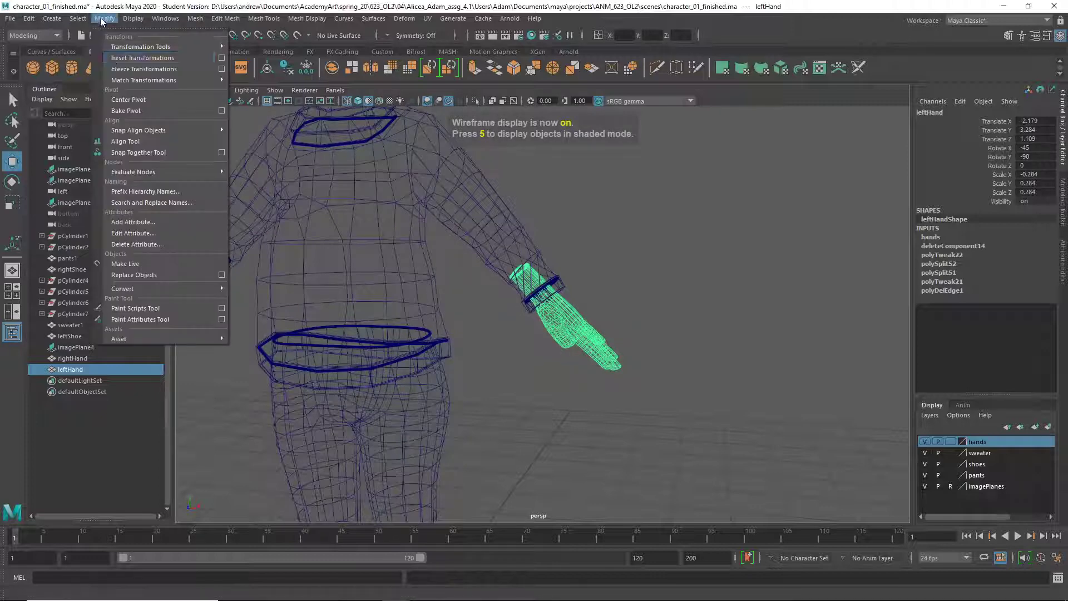
{"action": "left_click", "coordinate": [131, 99]}
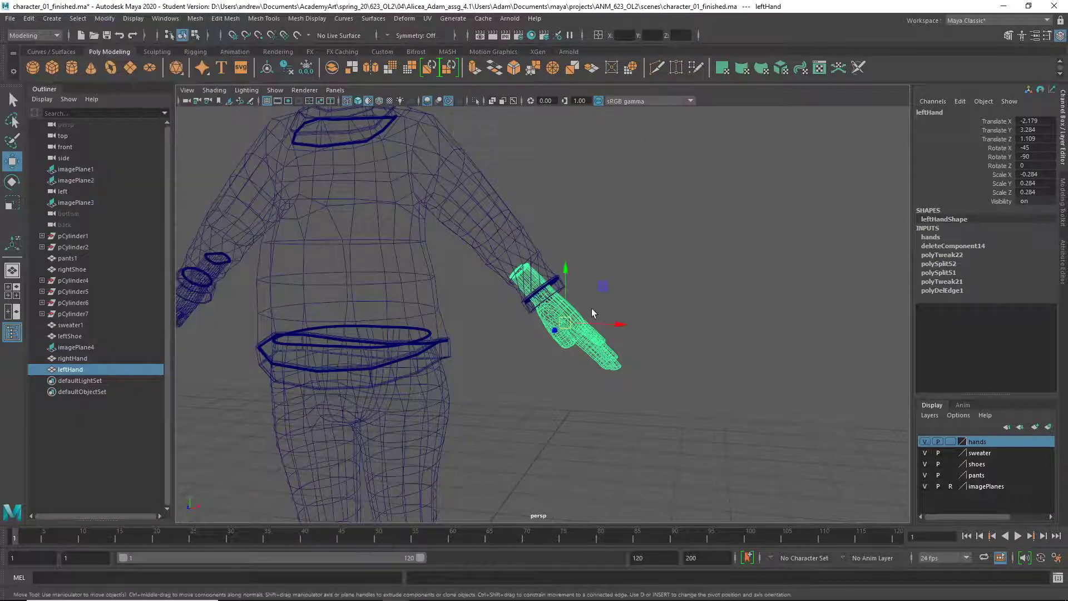
- Set the Move tool's axis orientation to Object and slide the left hand slightly outward along its own length in shaded view
{"action": "double_click", "coordinate": [12, 162]}
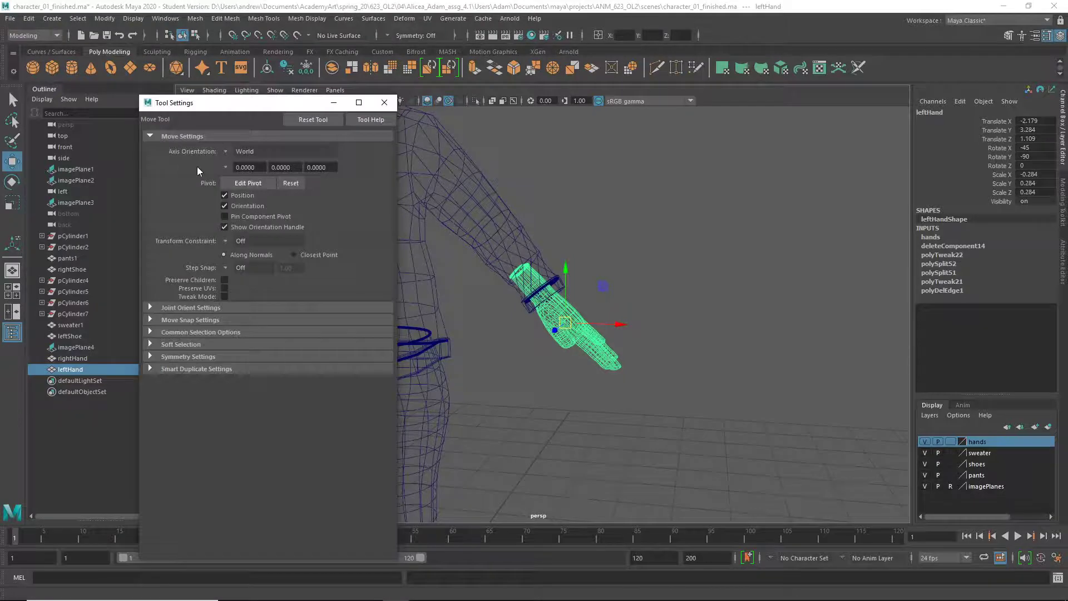
{"action": "left_click", "coordinate": [225, 154]}
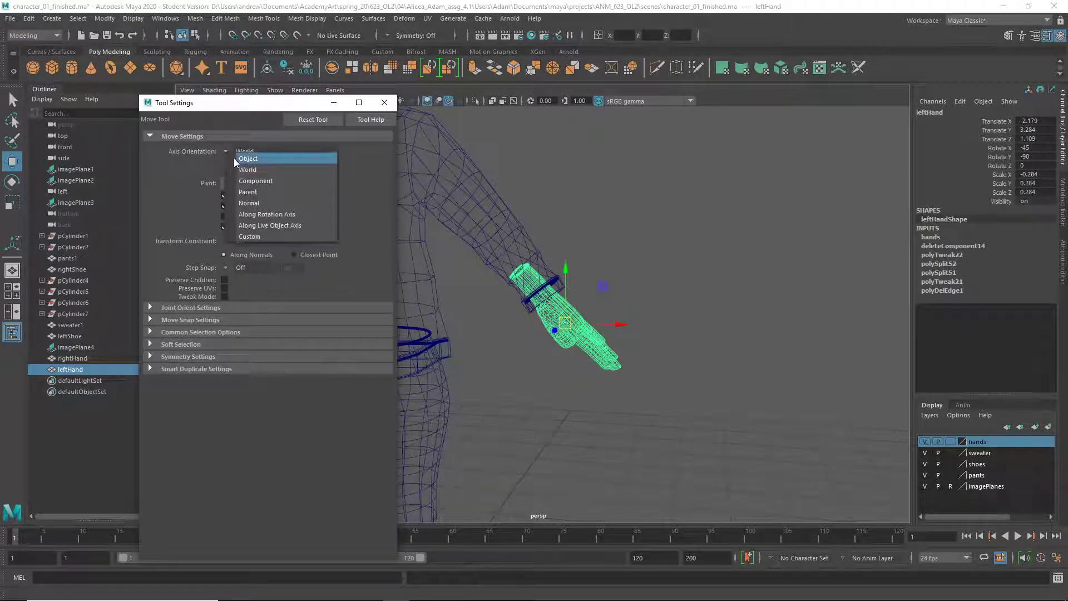
{"action": "left_click", "coordinate": [236, 158]}
{"action": "left_click", "coordinate": [385, 104]}
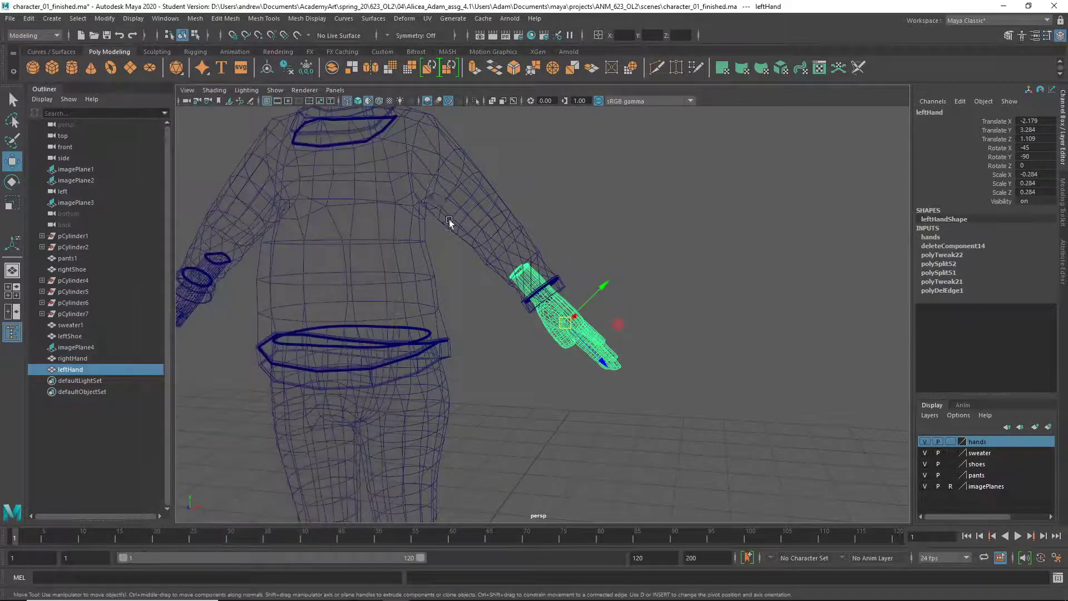
{"action": "key", "text": "5"}
{"action": "left_click_drag", "start_coordinate": [609, 351], "coordinate": [625, 367]}
{"action": "left_click", "coordinate": [692, 378]}
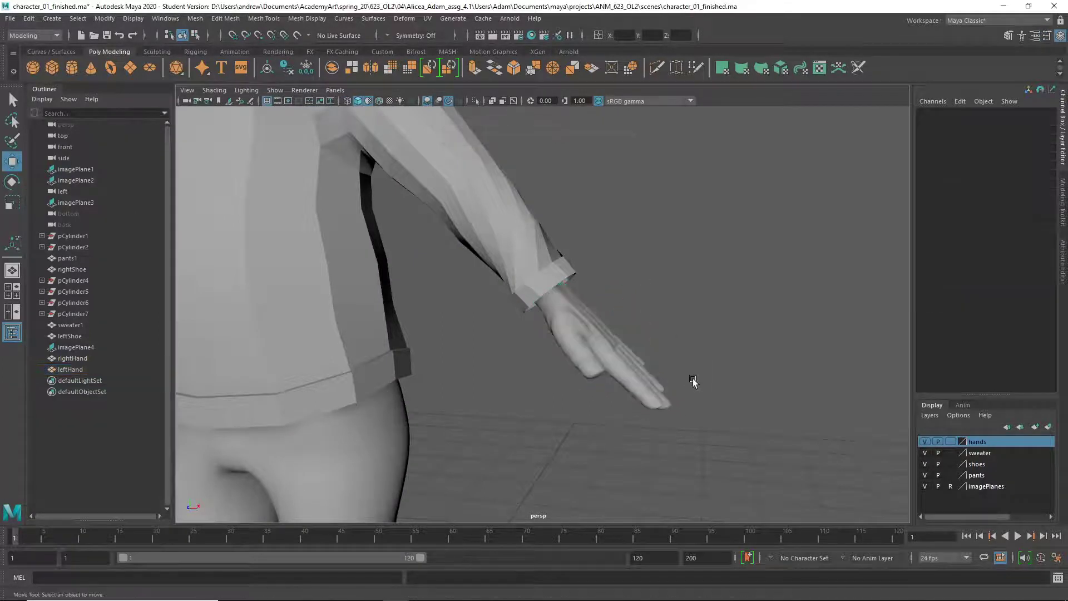
- Frame the left shoe and turn off its smooth preview
{"action": "right_click_drag", "start_coordinate": [693, 379], "coordinate": [429, 353], "text": "alt"}
{"action": "left_click_drag", "start_coordinate": [430, 353], "coordinate": [372, 360], "text": "alt"}
{"action": "left_click", "coordinate": [498, 437]}
{"action": "key", "text": "f"}
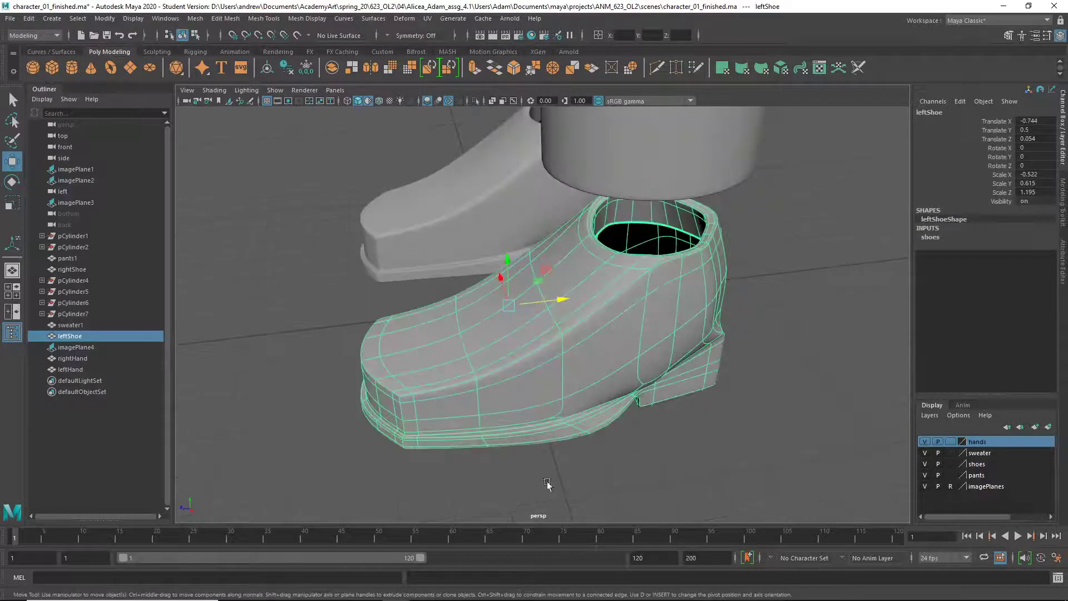
{"action": "key", "text": "1"}
- Delete the redundant vertical edge loops close to both sides of the left shoe's heel block
{"action": "left_click_drag", "start_coordinate": [619, 425], "coordinate": [471, 391], "text": "alt"}
{"action": "right_click_drag", "start_coordinate": [472, 391], "coordinate": [533, 380], "text": "alt"}
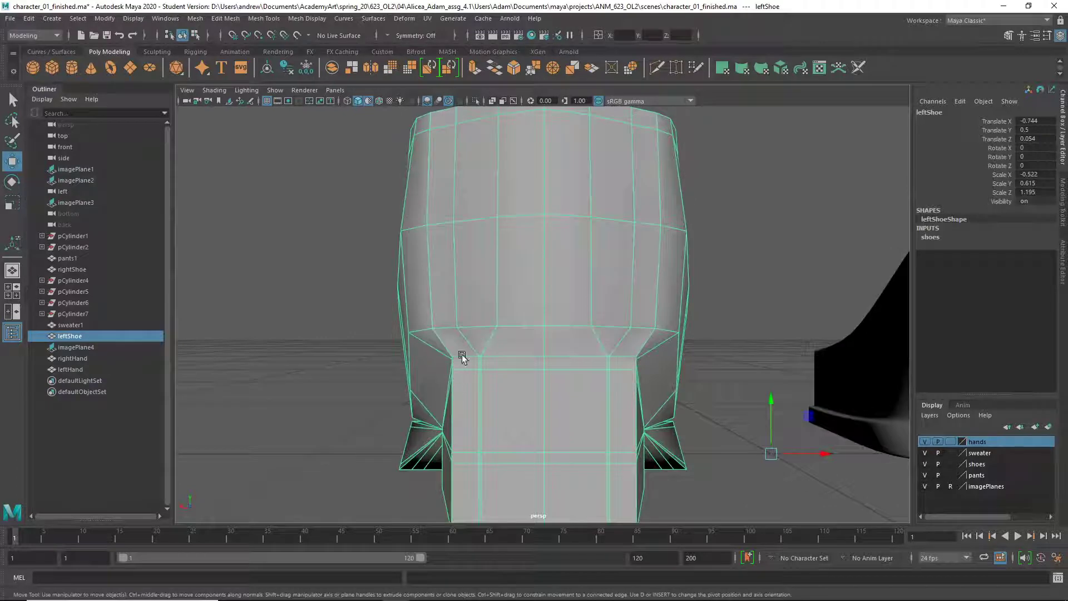
{"action": "middle_click_drag", "start_coordinate": [489, 460], "coordinate": [469, 351], "text": "alt"}
{"action": "mouse_move", "coordinate": [469, 350]}
{"action": "left_mouse_down", "text": "alt"}
{"action": "mouse_move", "coordinate": [491, 358]}
{"action": "mouse_move", "coordinate": [472, 390]}
{"action": "mouse_move", "coordinate": [470, 365]}
{"action": "left_mouse_up", "text": "alt"}
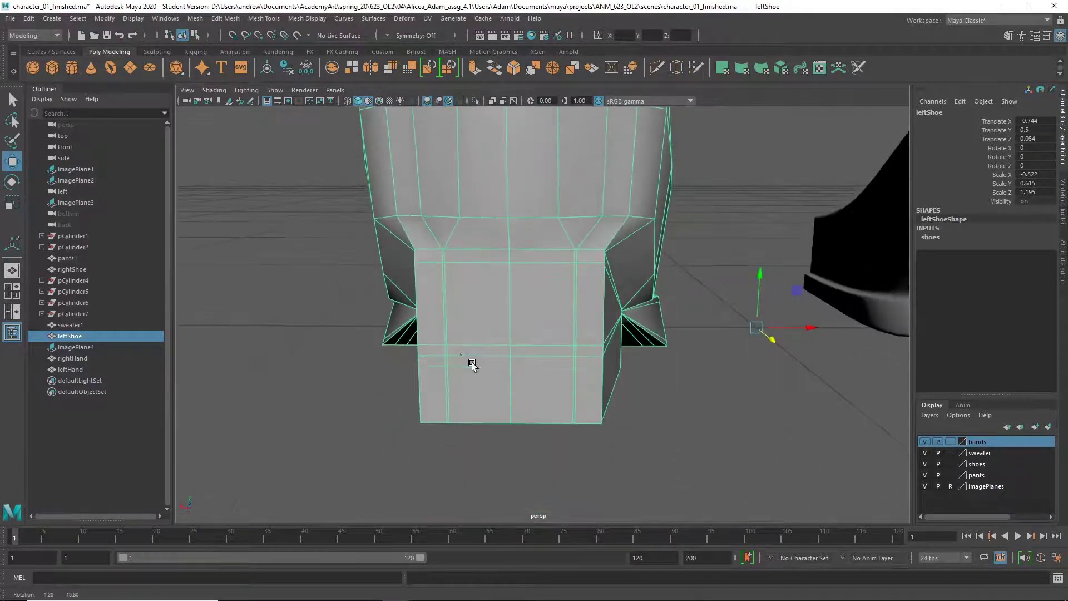
{"action": "right_click_drag", "start_coordinate": [426, 280], "coordinate": [425, 251]}
{"action": "double_click", "coordinate": [452, 298]}
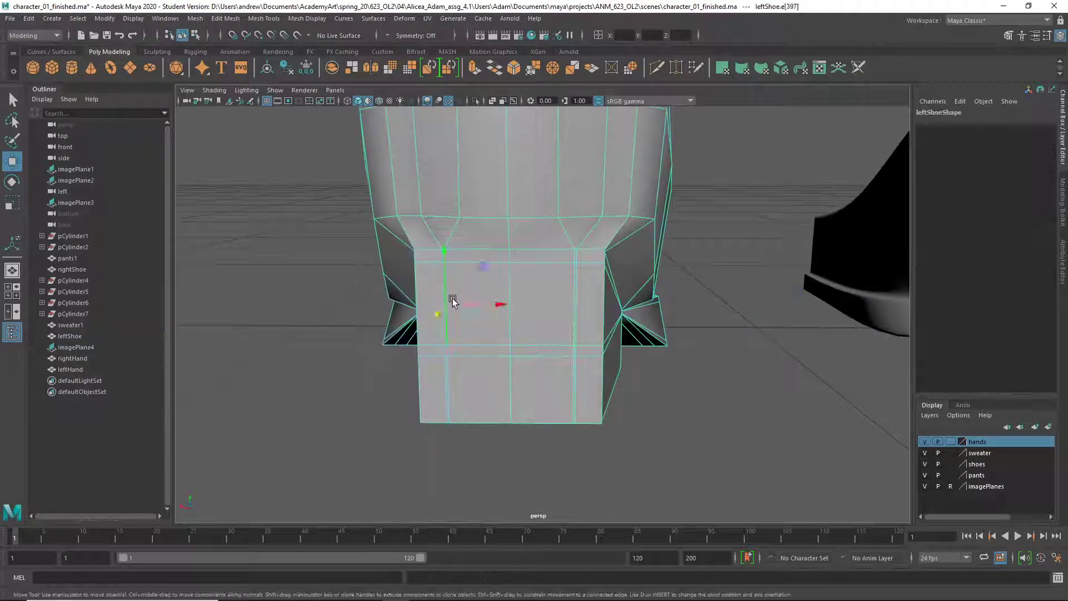
{"action": "double_click", "coordinate": [567, 302]}
{"action": "right_click_drag", "start_coordinate": [543, 313], "coordinate": [493, 322], "text": "shift"}
- Slide the vertical edge loop on one side of the left shoe's back toward the center with the Slide Edge tool
{"action": "left_click_drag", "start_coordinate": [607, 359], "coordinate": [589, 324], "text": "alt"}
{"action": "double_click", "coordinate": [481, 315]}
{"action": "left_click_drag", "start_coordinate": [627, 395], "coordinate": [53, 142], "text": "alt"}
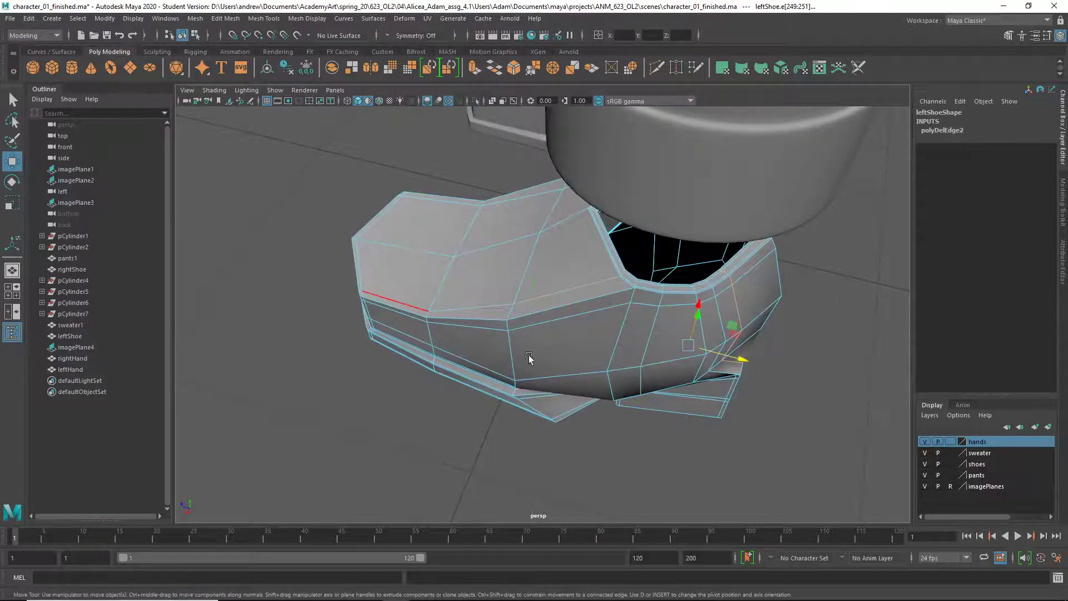
{"action": "left_click_drag", "start_coordinate": [528, 355], "coordinate": [529, 318], "text": "alt"}
{"action": "right_click", "coordinate": [526, 315], "text": "shift"}
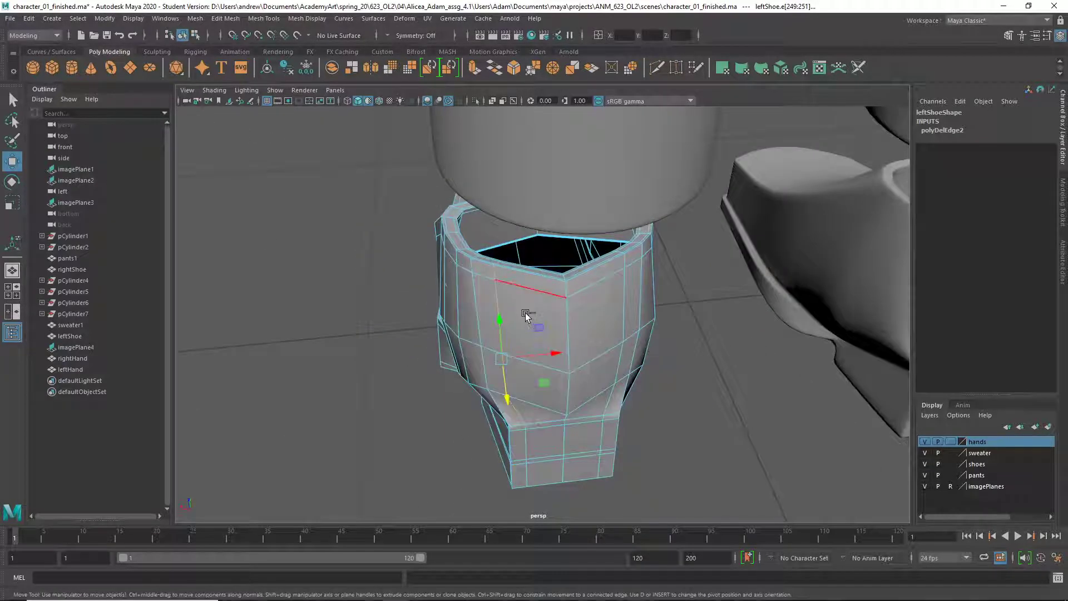
{"action": "right_click", "coordinate": [526, 314], "text": "shift"}
{"action": "left_click", "coordinate": [523, 400]}
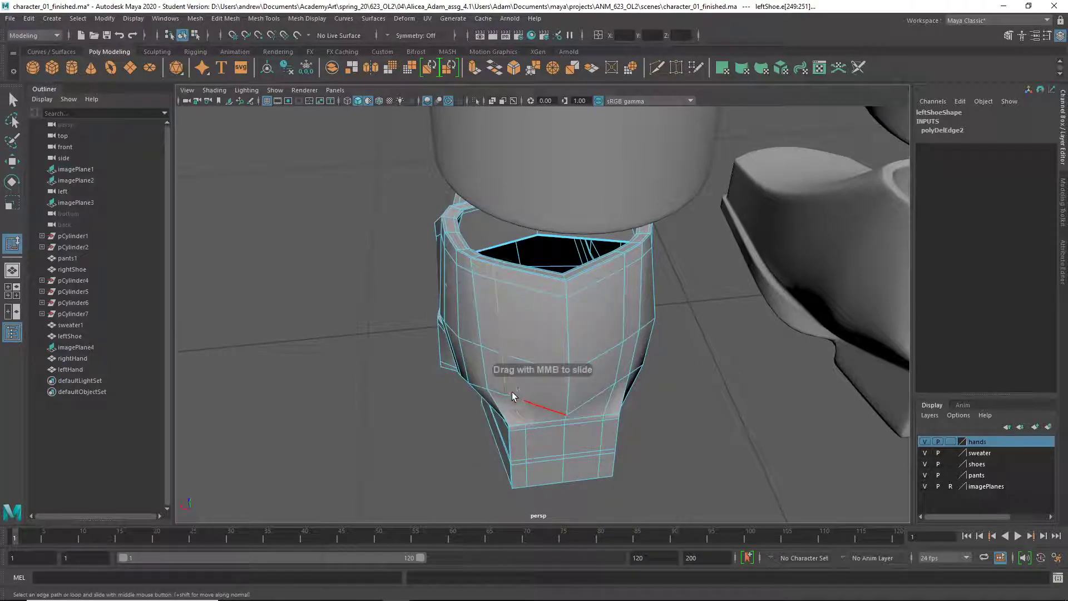
{"action": "middle_click_drag", "start_coordinate": [512, 391], "coordinate": [538, 379]}
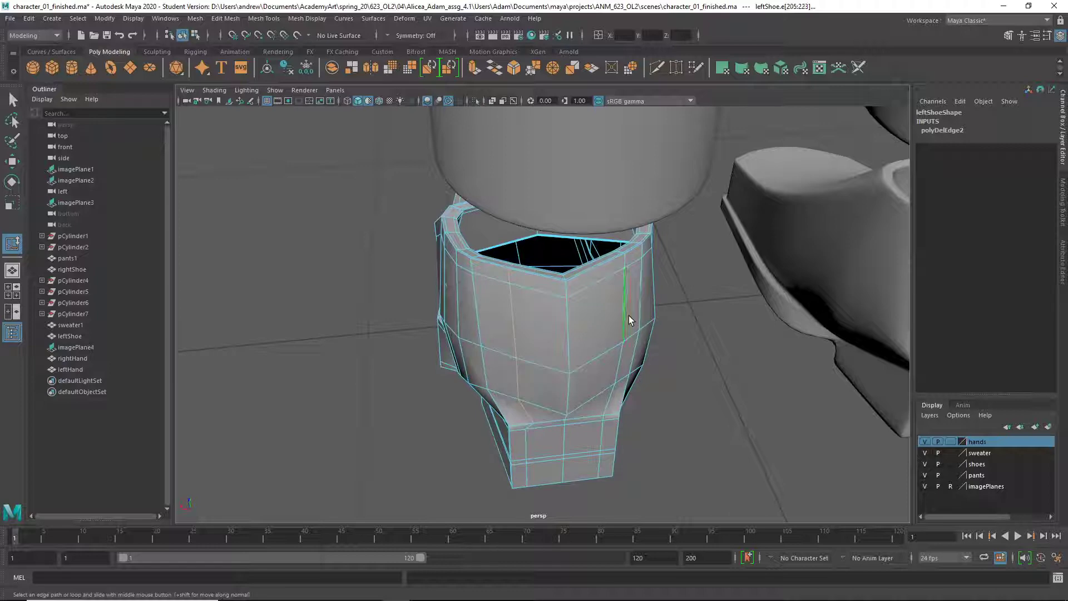
- Slide the matching edge loop on the opposite side of the shoe's back toward the center and check the smooth preview
{"action": "left_click_drag", "start_coordinate": [579, 416], "coordinate": [579, 418], "text": "ctrl"}
{"action": "left_click_drag", "start_coordinate": [690, 411], "coordinate": [523, 420], "text": "alt"}
{"action": "left_click_drag", "start_coordinate": [755, 467], "coordinate": [386, 174], "text": "ctrl"}
{"action": "left_click_drag", "start_coordinate": [474, 260], "coordinate": [619, 232], "text": "alt"}
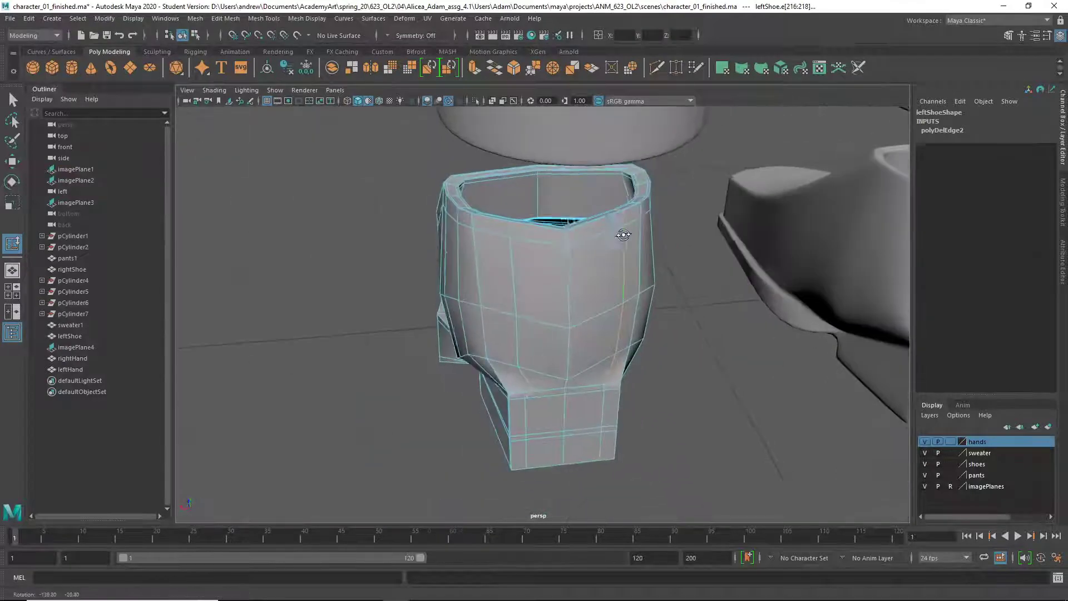
{"action": "right_click_drag", "start_coordinate": [605, 269], "coordinate": [590, 357], "text": "shift"}
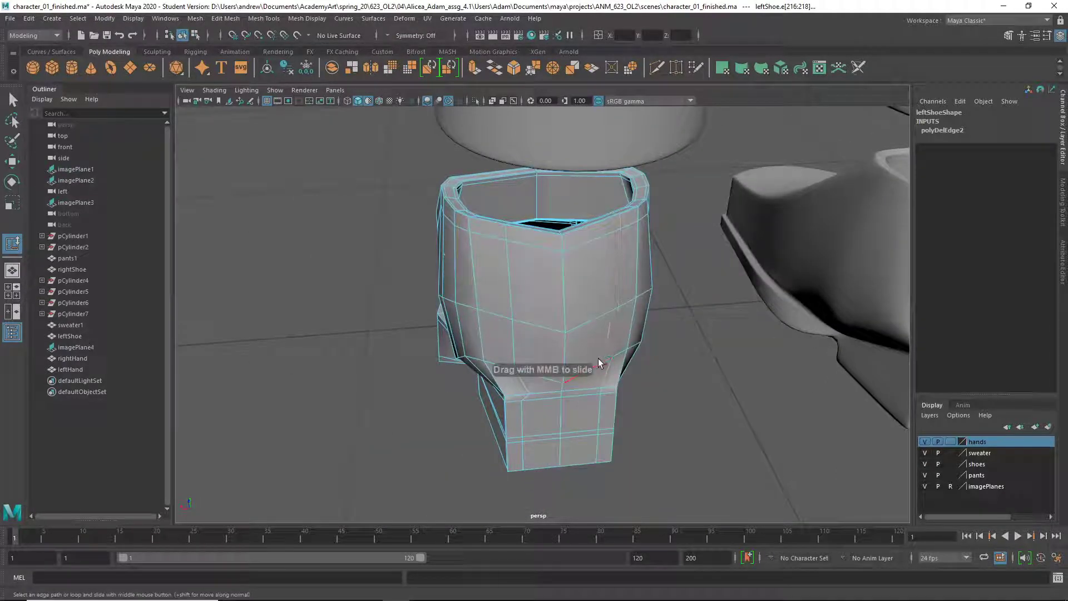
{"action": "left_click_drag", "start_coordinate": [606, 358], "coordinate": [589, 357], "text": "alt"}
{"action": "key", "text": "3"}
{"action": "key", "text": "1"}
- Insert an edge loop with Multi-Cut just above the top edge of the left shoe's heel block
{"action": "left_click_drag", "start_coordinate": [659, 402], "coordinate": [702, 296], "text": "alt"}
{"action": "left_click_drag", "start_coordinate": [721, 340], "coordinate": [676, 322], "text": "alt"}
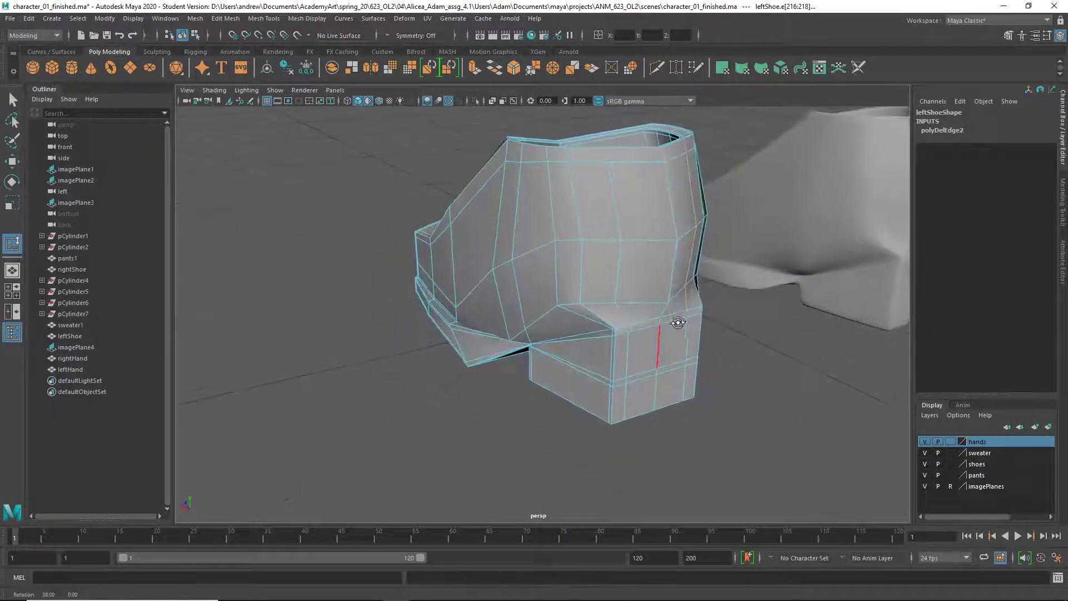
{"action": "right_click_drag", "start_coordinate": [676, 322], "coordinate": [711, 323], "text": "alt"}
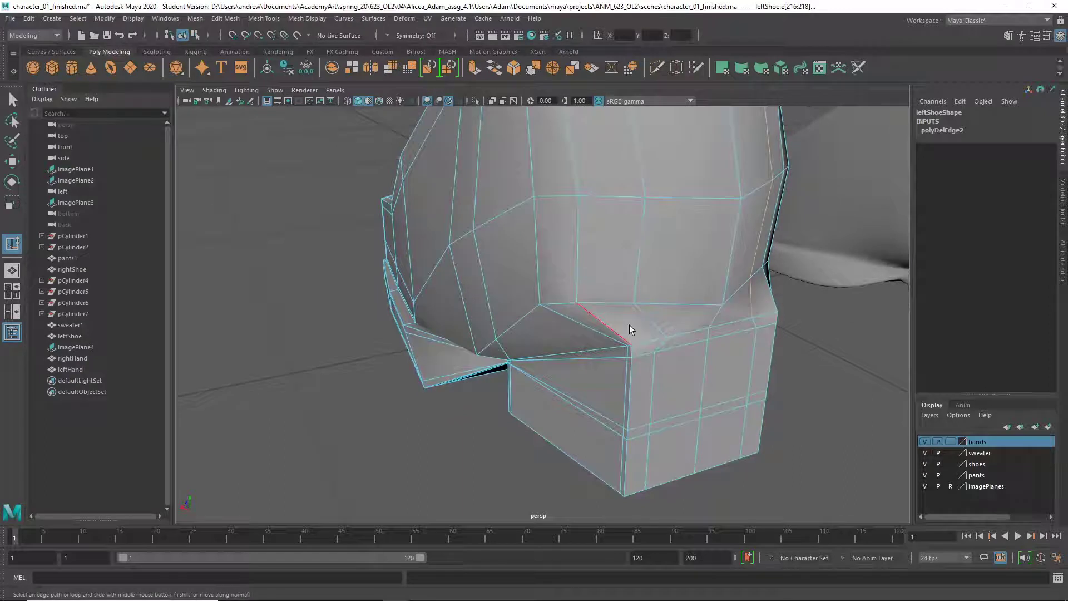
{"action": "key", "text": "ctrl+shift+x"}
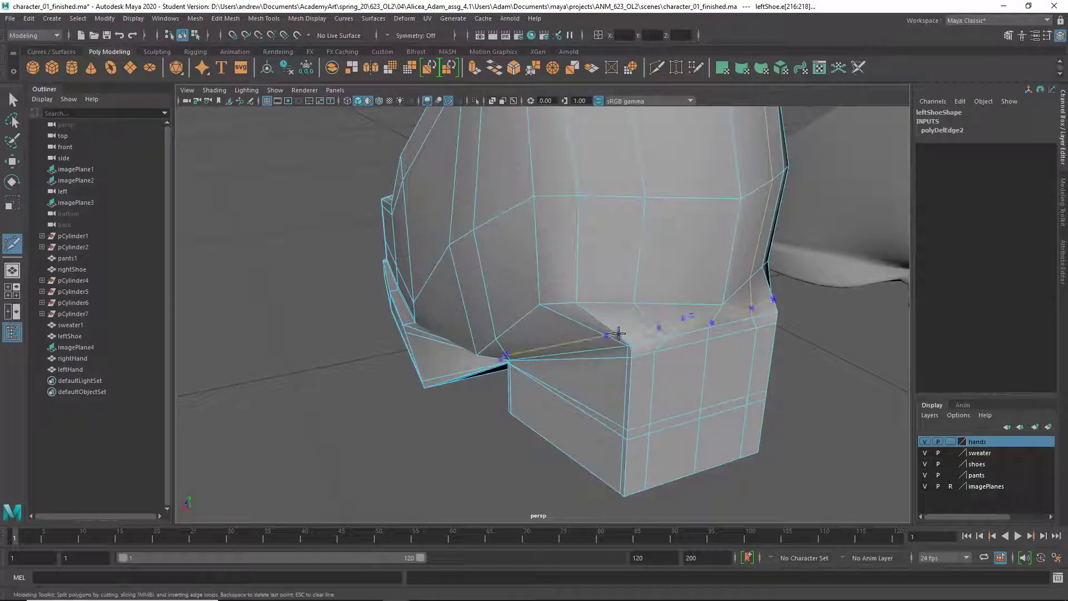
{"action": "left_click", "coordinate": [614, 333], "text": "ctrl"}
{"action": "key", "text": "q"}
- Select the new loop's vertices above the heel block and deselect the extra ones on the heel, using wireframe view
{"action": "right_click_drag", "start_coordinate": [641, 331], "coordinate": [642, 328]}
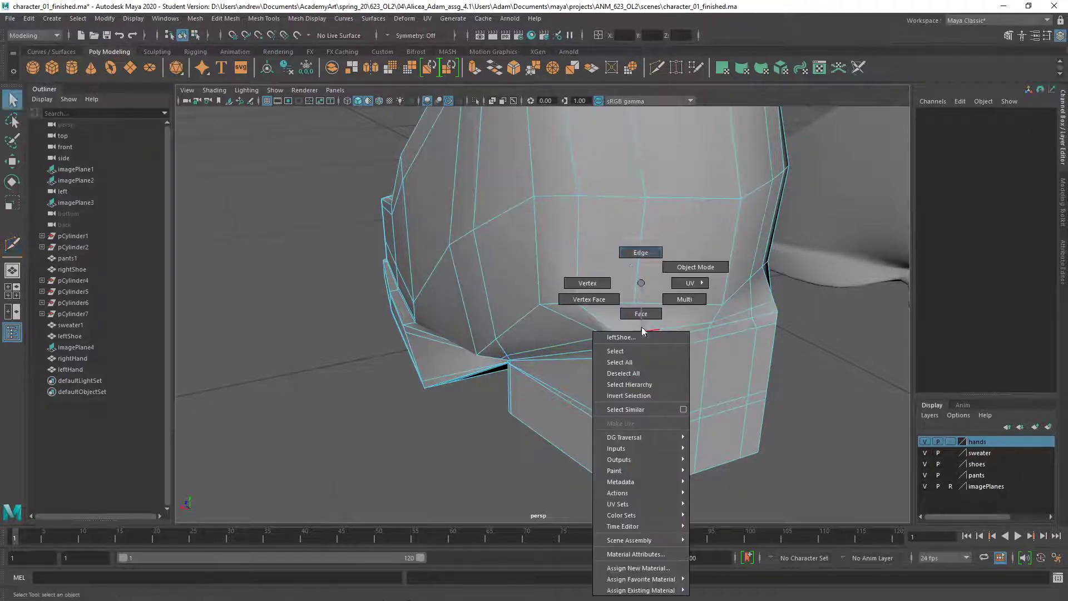
{"action": "right_click_drag", "start_coordinate": [607, 274], "coordinate": [608, 276]}
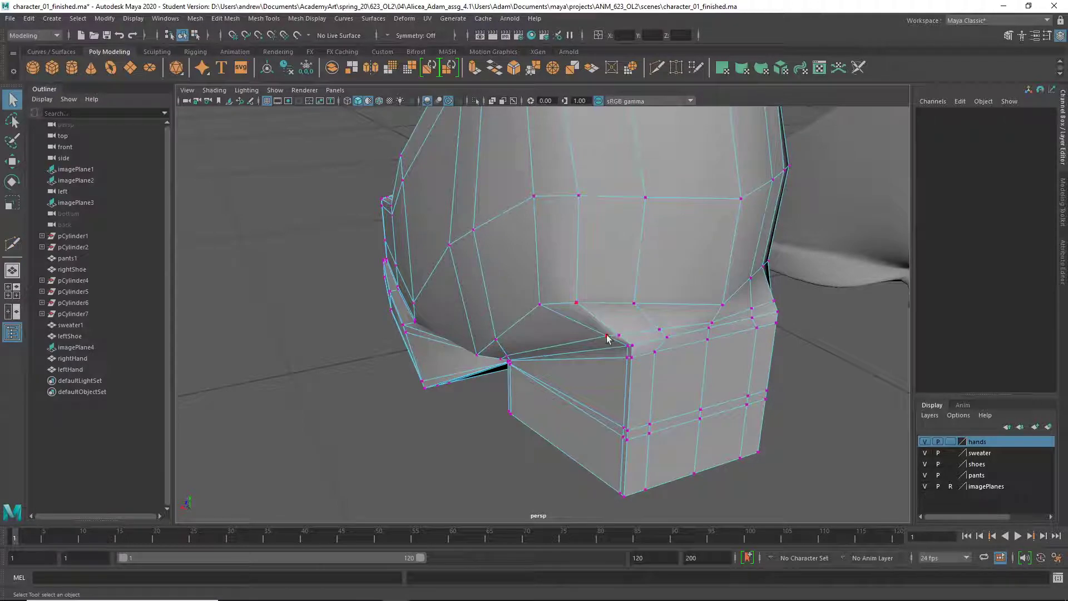
{"action": "left_click", "coordinate": [607, 336]}
{"action": "left_click_drag", "start_coordinate": [606, 337], "coordinate": [530, 323], "text": "alt"}
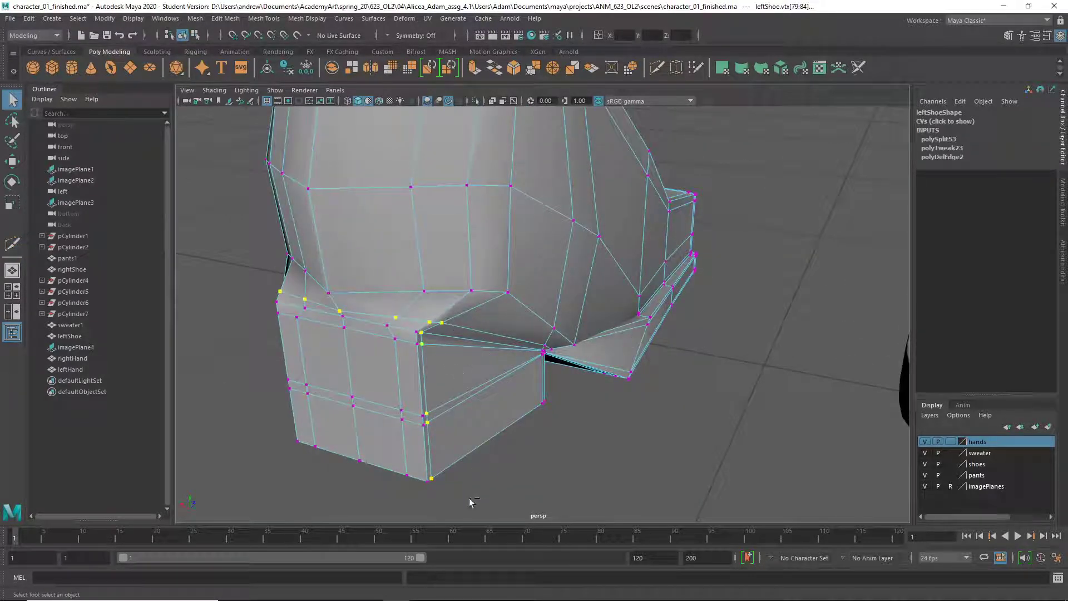
{"action": "left_click_drag", "start_coordinate": [469, 502], "coordinate": [383, 325], "text": "ctrl"}
{"action": "left_click_drag", "start_coordinate": [389, 331], "coordinate": [526, 355], "text": "alt"}
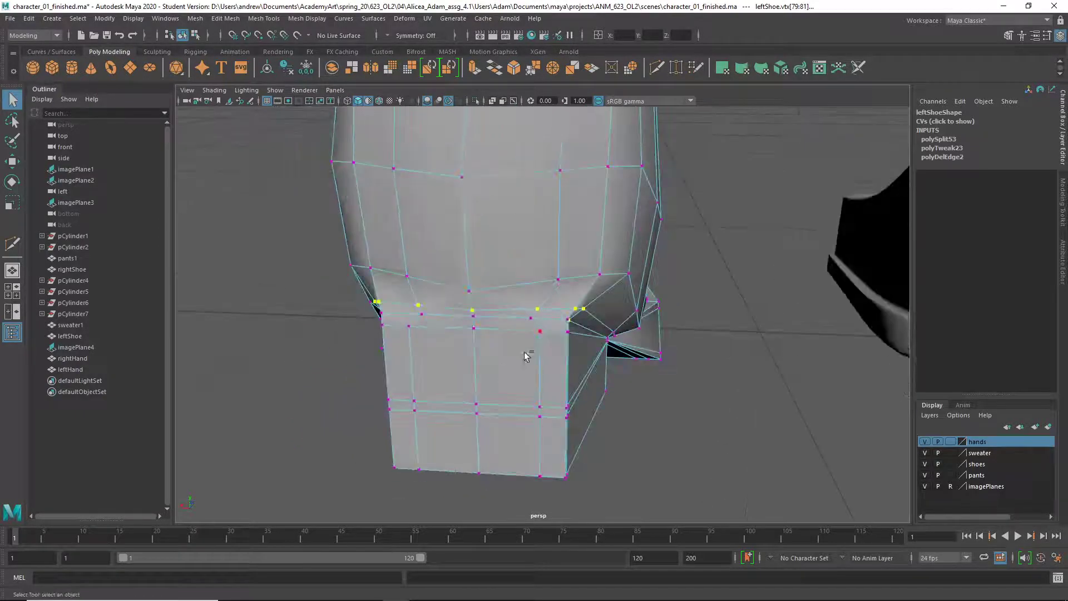
{"action": "key", "text": "4"}
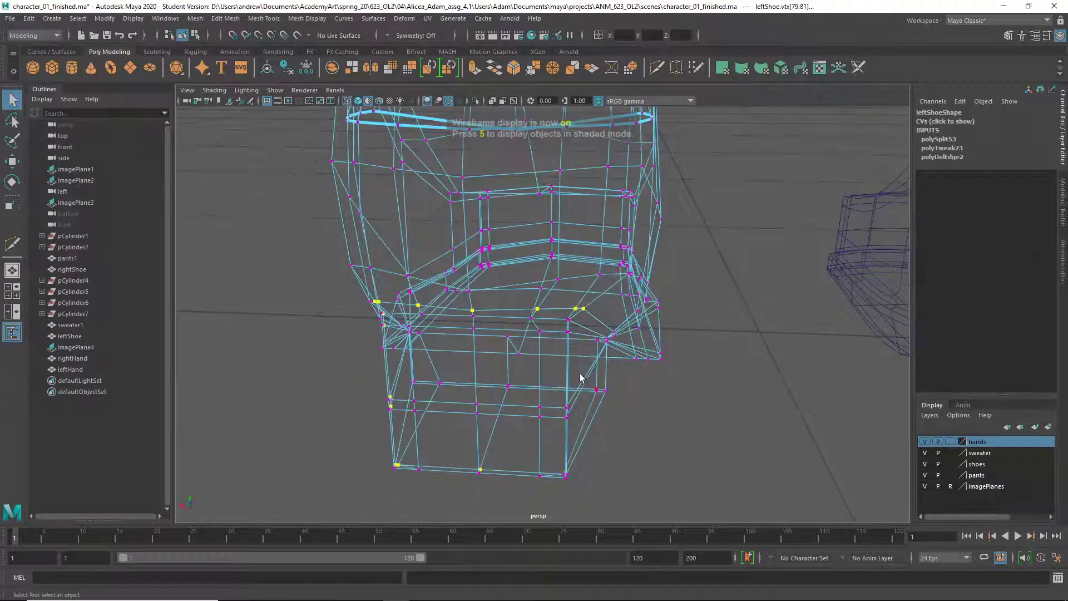
{"action": "left_click_drag", "start_coordinate": [582, 374], "coordinate": [603, 362], "text": "alt"}
{"action": "left_click_drag", "start_coordinate": [566, 440], "coordinate": [499, 238], "text": "ctrl"}
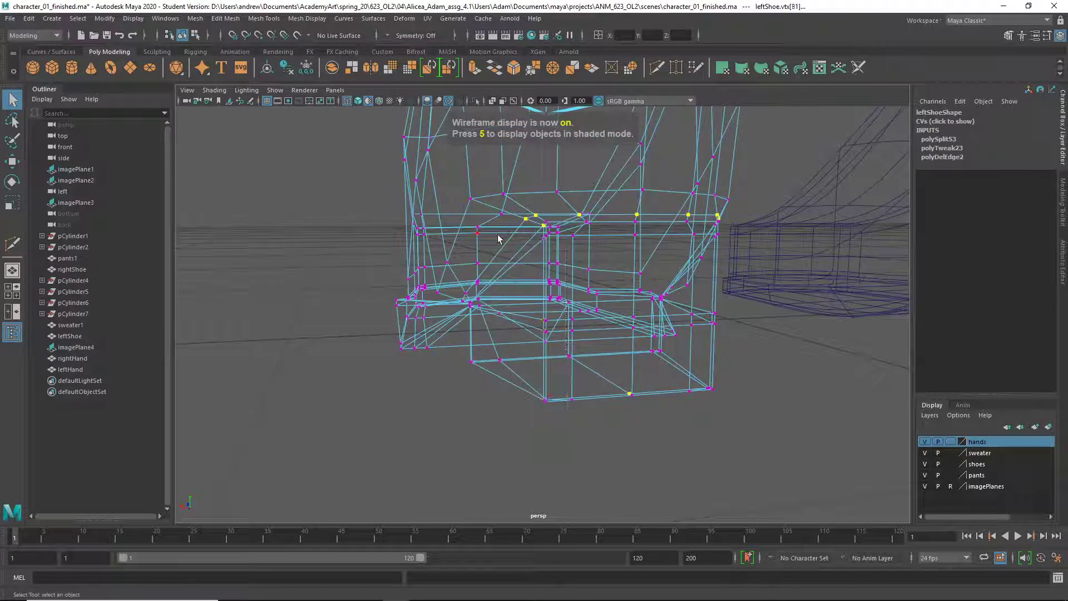
{"action": "key", "text": "5"}
{"action": "left_click_drag", "start_coordinate": [599, 359], "coordinate": [613, 382], "text": "alt"}
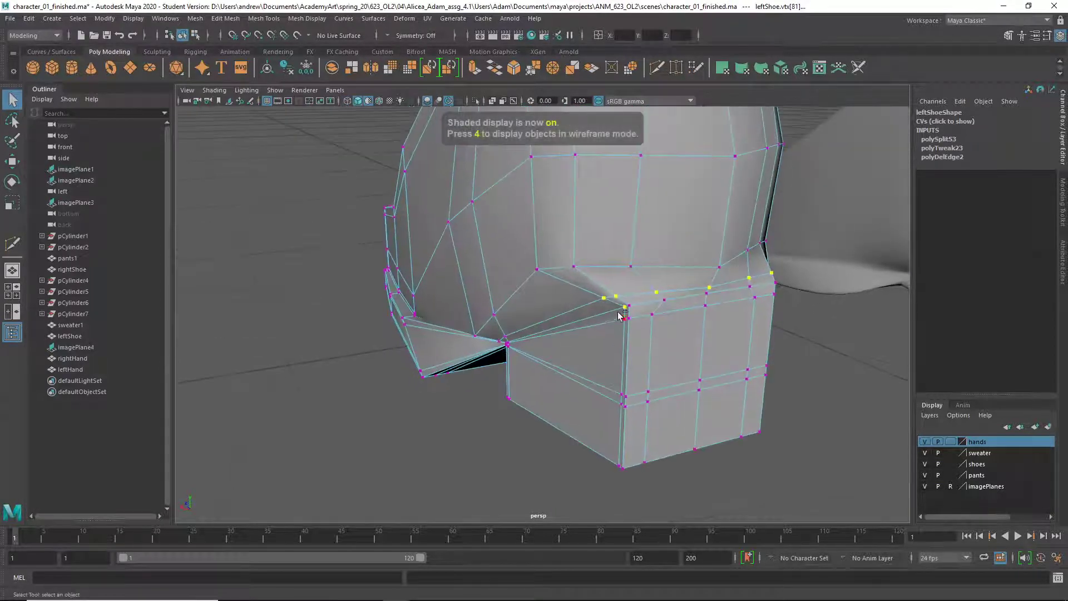
- Move the selected vertices above the heel inward and slightly up, and preview the shoe smoothed
{"action": "key", "text": "w"}
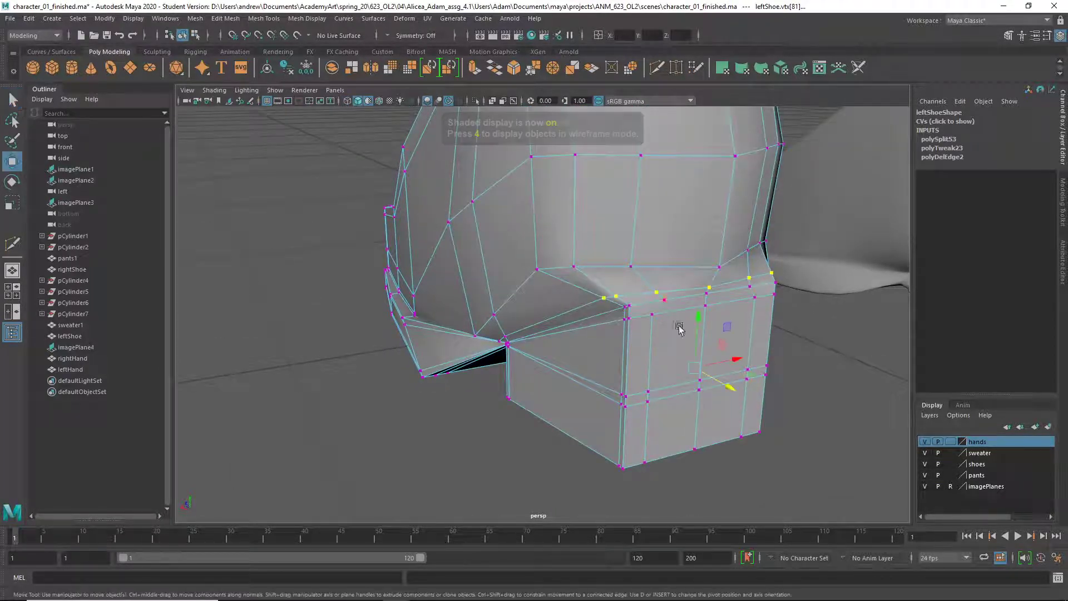
{"action": "left_click_drag", "start_coordinate": [720, 382], "coordinate": [665, 357]}
{"action": "key", "text": "r"}
{"action": "key", "text": "w"}
{"action": "left_click_drag", "start_coordinate": [681, 297], "coordinate": [685, 296]}
{"action": "key", "text": "3"}
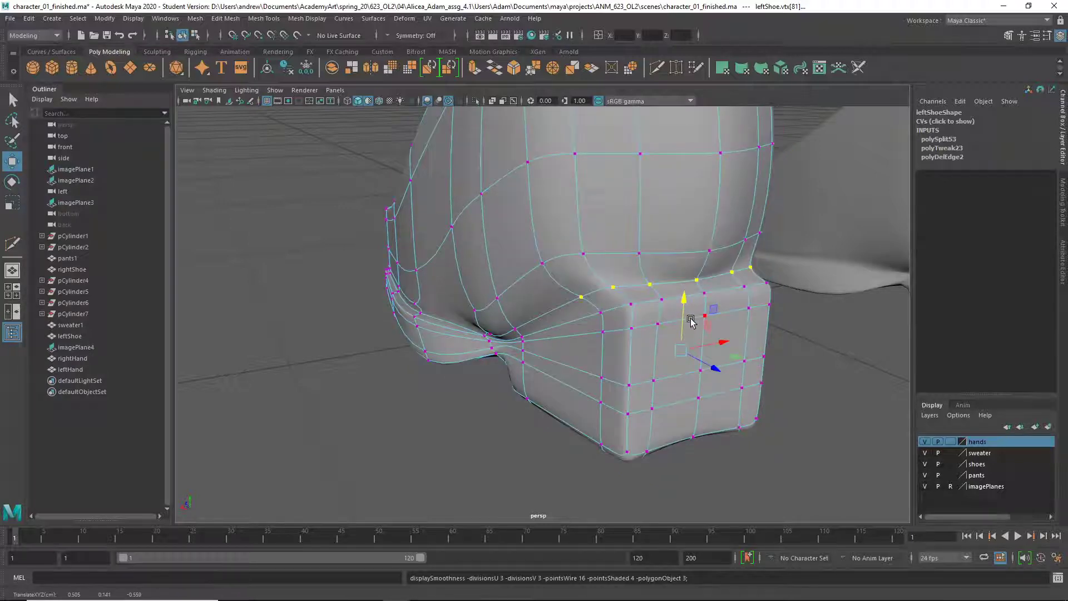
- Undo the last vertex move and deselect the stray vertex on the heel block's bottom edge, using wireframe view
{"action": "key", "text": "1"}
{"action": "key", "text": "4"}
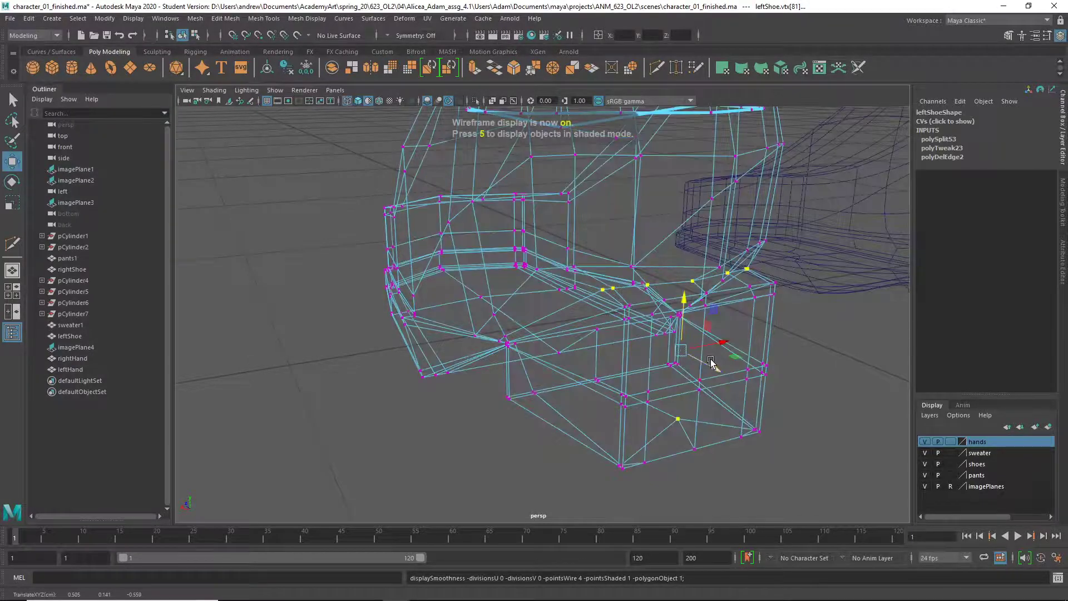
{"action": "middle_click_drag", "start_coordinate": [711, 360], "coordinate": [706, 443], "text": "ctrl+shift"}
{"action": "left_click_drag", "start_coordinate": [716, 473], "coordinate": [663, 423]}
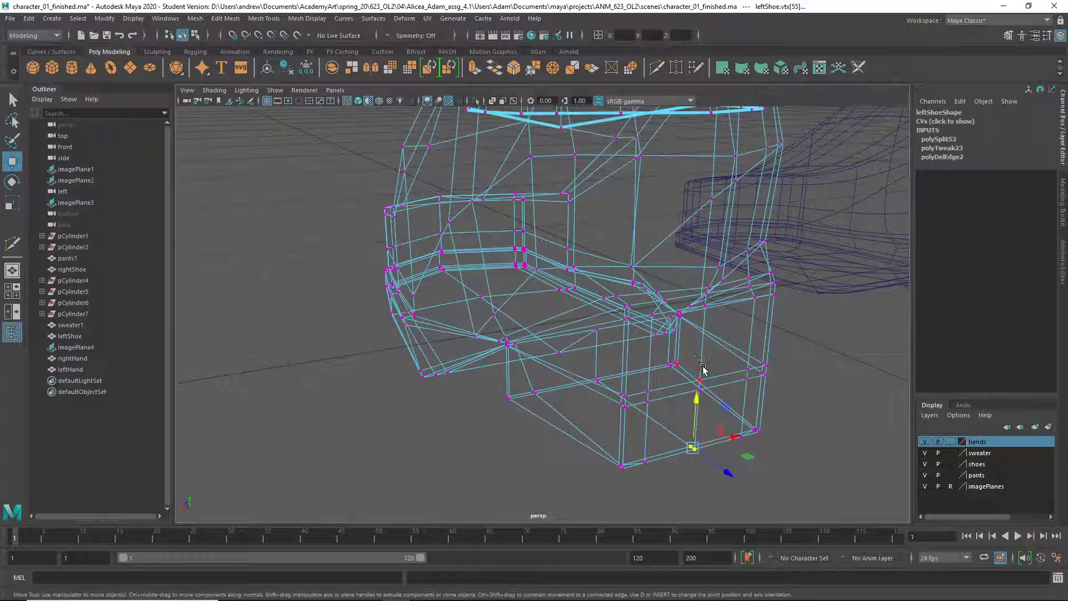
{"action": "key", "text": "ctrl+z"}
{"action": "left_click_drag", "start_coordinate": [720, 480], "coordinate": [659, 423], "text": "ctrl"}
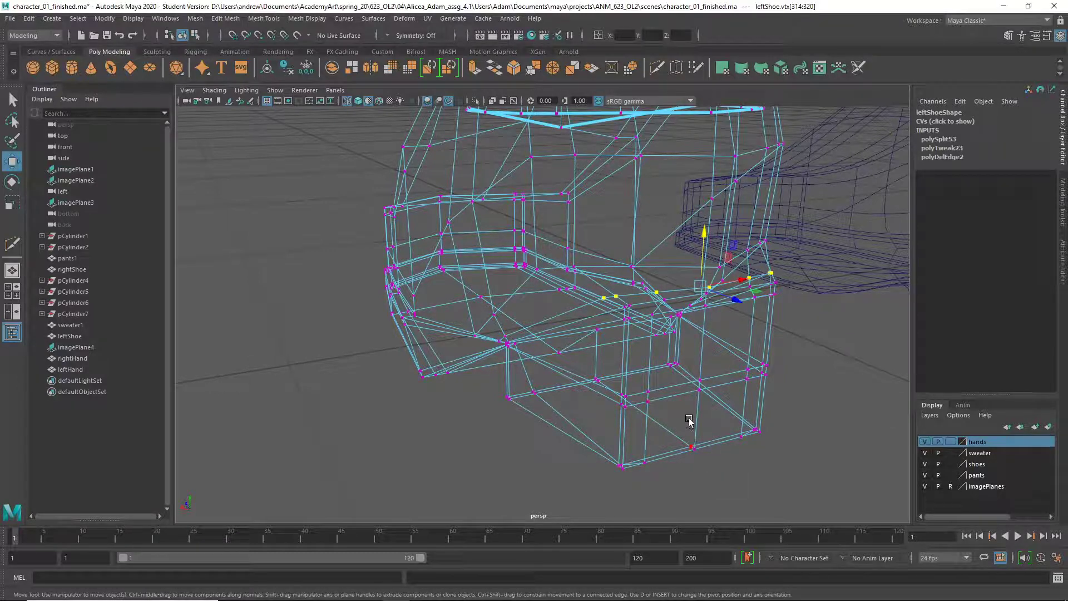
- Move the remaining vertices above the heel block inward, return to object mode and preview the left shoe smoothed
{"action": "key", "text": "5"}
{"action": "mouse_move", "coordinate": [731, 296]}
{"action": "left_mouse_down"}
{"action": "mouse_move", "coordinate": [672, 285]}
{"action": "mouse_move", "coordinate": [717, 293]}
{"action": "left_mouse_up"}
{"action": "key", "text": "r"}
{"action": "key", "text": "w"}
{"action": "key", "text": "4"}
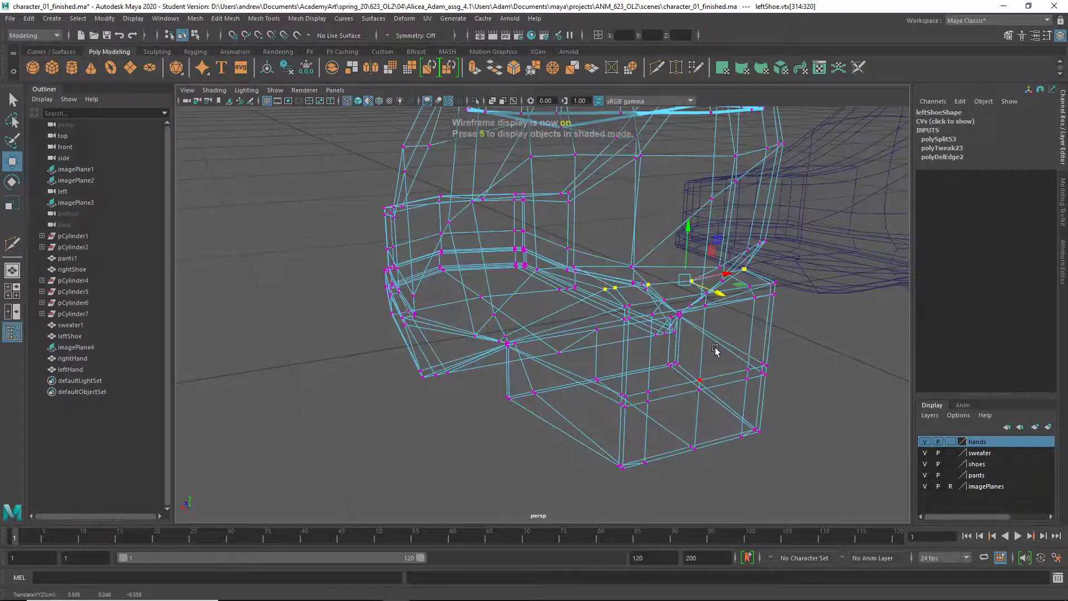
{"action": "right_click_drag", "start_coordinate": [713, 282], "coordinate": [744, 276]}
{"action": "key", "text": "3"}
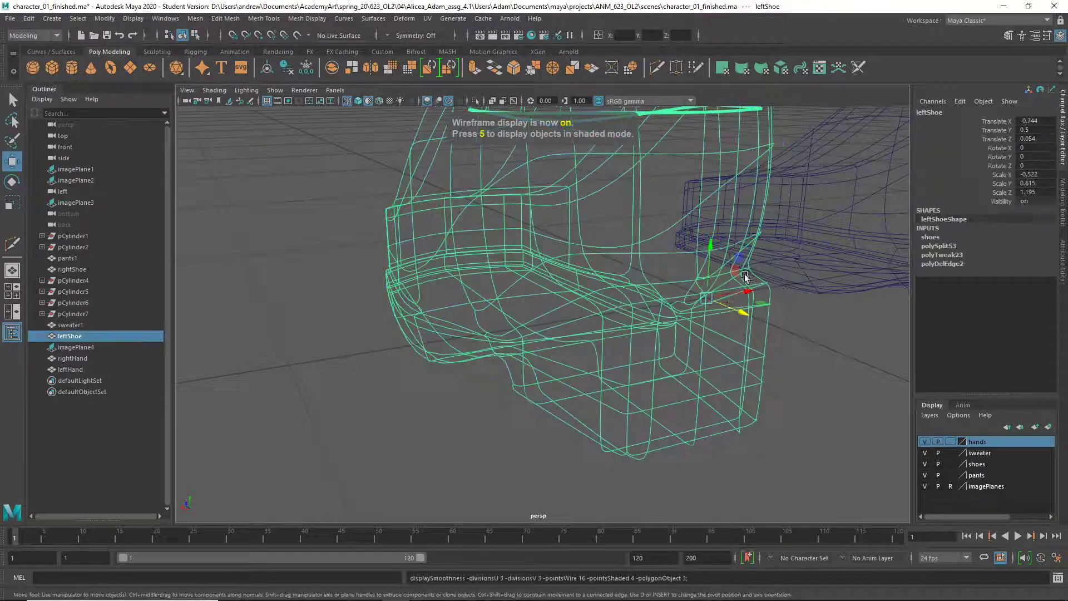
{"action": "left_click", "coordinate": [813, 349]}
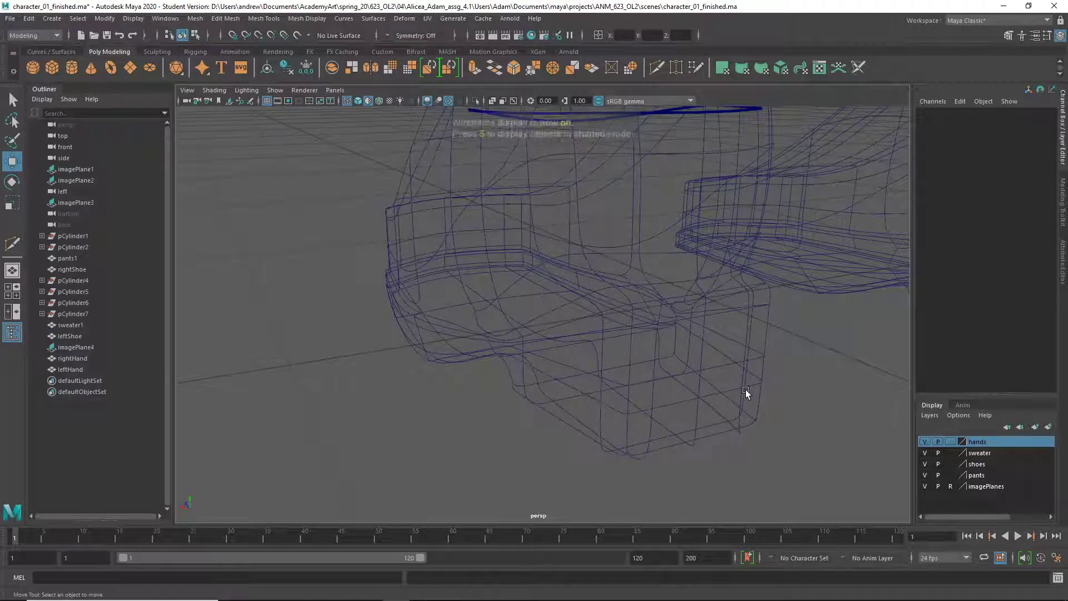
{"action": "key", "text": "5"}
- Insert an edge loop with Multi-Cut around the left shoe's heel block, just above its bottom edge
{"action": "left_click", "coordinate": [746, 388]}
{"action": "key", "text": "1"}
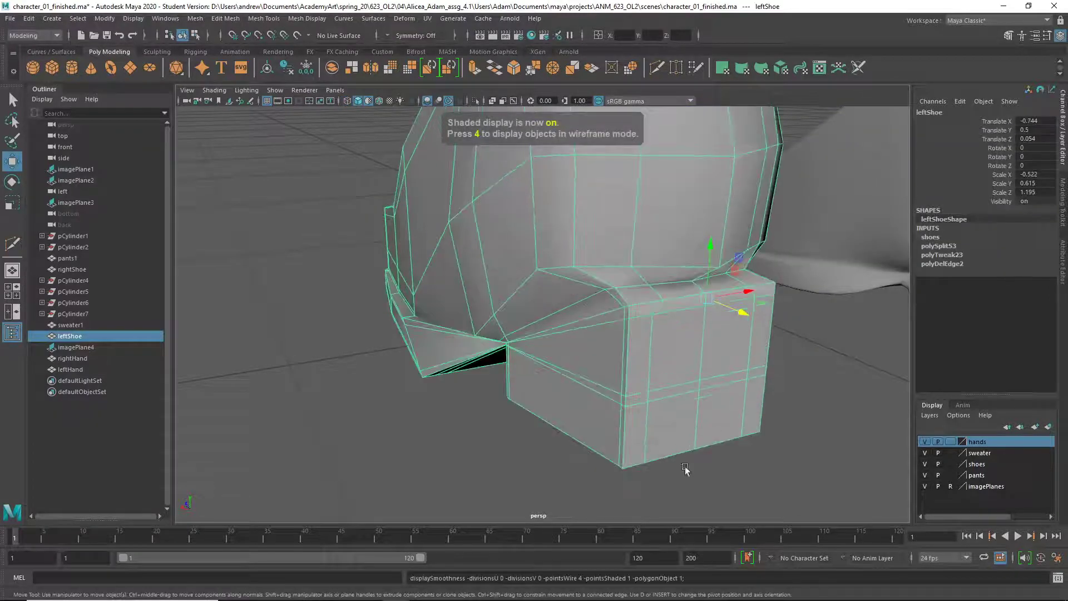
{"action": "key", "text": "ctrl+shift+x"}
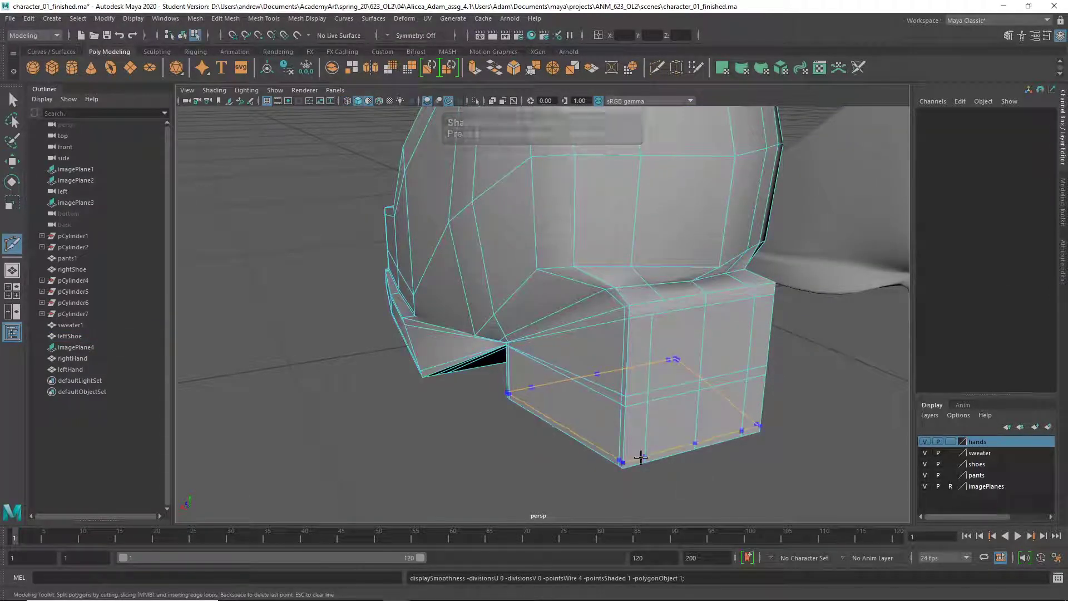
{"action": "left_click", "coordinate": [640, 454], "text": "ctrl"}
- Delete the lower of the two close edge loops around the middle of the heel block
{"action": "key", "text": "q"}
{"action": "right_click_drag", "start_coordinate": [666, 412], "coordinate": [667, 255]}
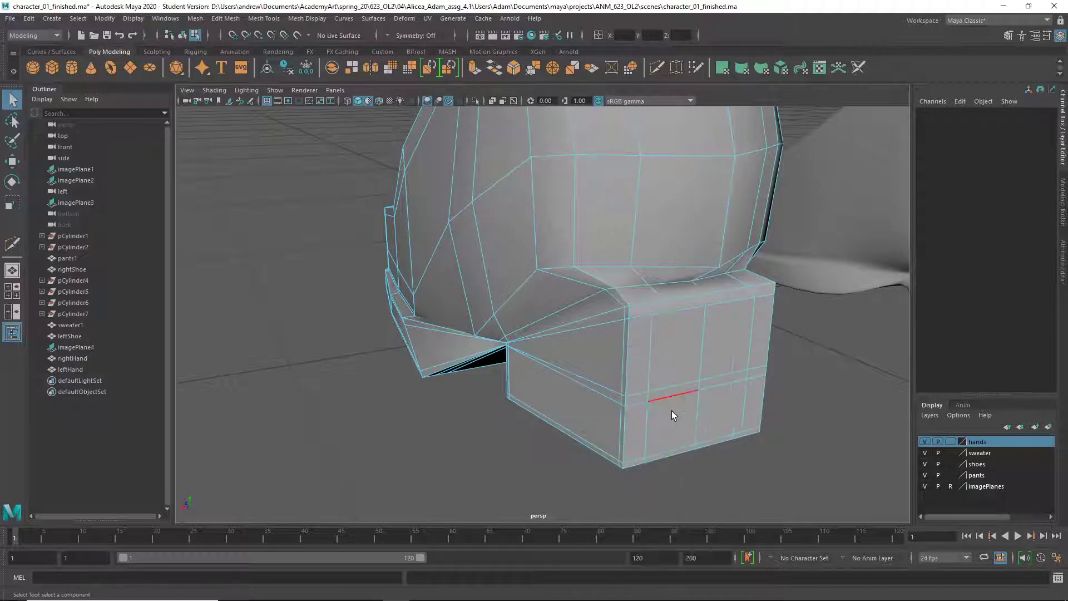
{"action": "double_click", "coordinate": [669, 401]}
{"action": "left_click_drag", "start_coordinate": [662, 419], "coordinate": [463, 393], "text": "alt"}
{"action": "right_click_drag", "start_coordinate": [449, 381], "coordinate": [418, 392], "text": "shift"}
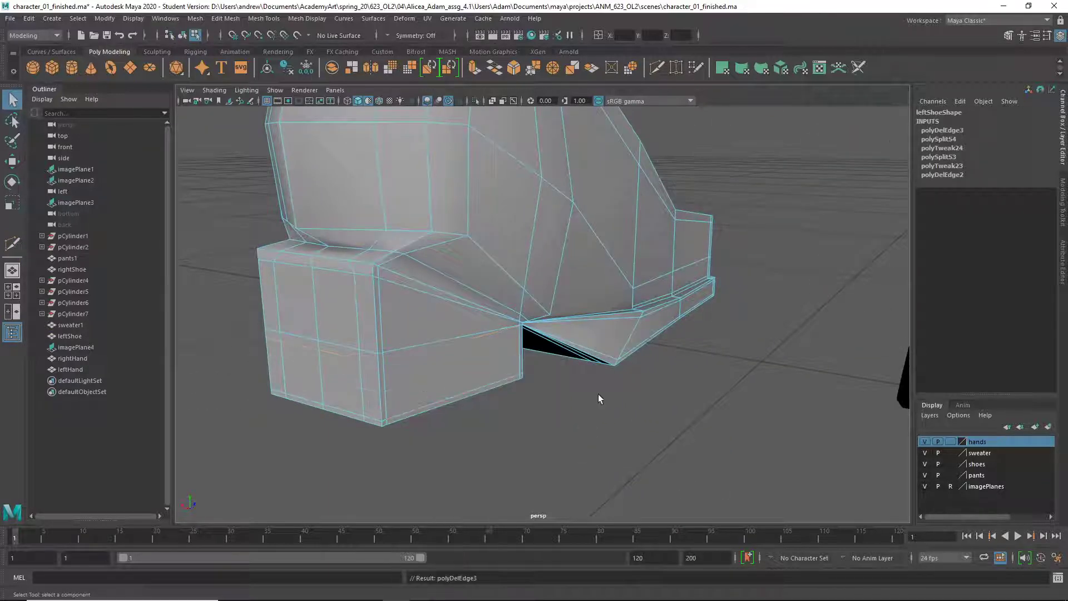
- Preview the left shoe smoothed, inspecting its side and toe, and check the whole character
{"action": "left_click_drag", "start_coordinate": [599, 394], "coordinate": [425, 395], "text": "alt"}
{"action": "key", "text": "3"}
{"action": "left_click_drag", "start_coordinate": [546, 427], "coordinate": [659, 355], "text": "alt"}
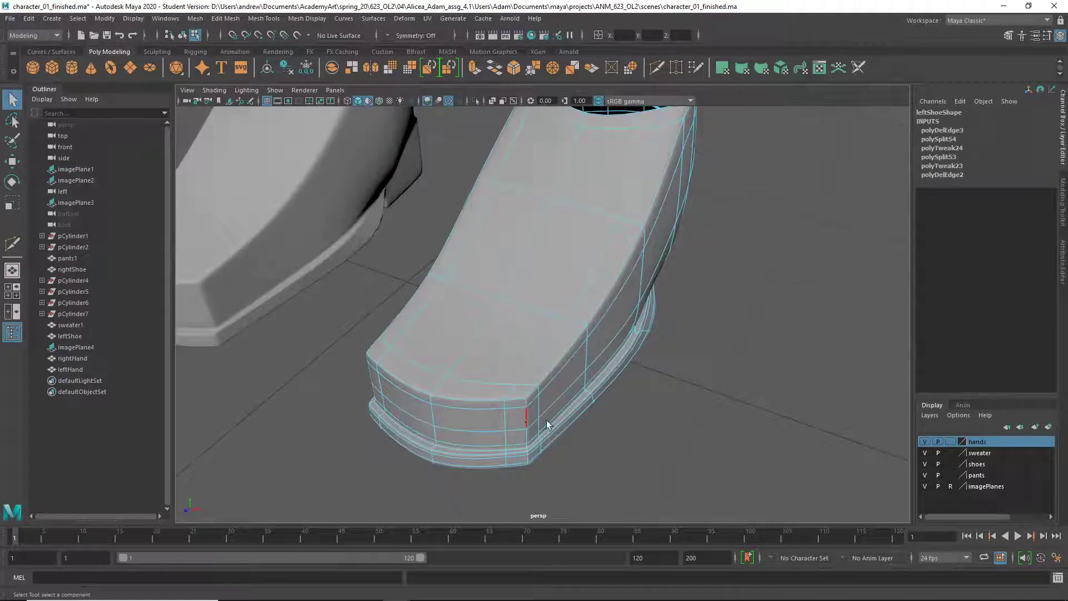
{"action": "mouse_move", "coordinate": [547, 424]}
{"action": "left_mouse_down", "text": "alt"}
{"action": "mouse_move", "coordinate": [606, 398]}
{"action": "mouse_move", "coordinate": [531, 431]}
{"action": "left_mouse_up", "text": "alt"}
{"action": "right_click_drag", "start_coordinate": [543, 427], "coordinate": [458, 371], "text": "alt"}
{"action": "left_click_drag", "start_coordinate": [459, 371], "coordinate": [535, 386], "text": "alt"}
{"action": "right_click_drag", "start_coordinate": [535, 385], "coordinate": [503, 445], "text": "alt"}
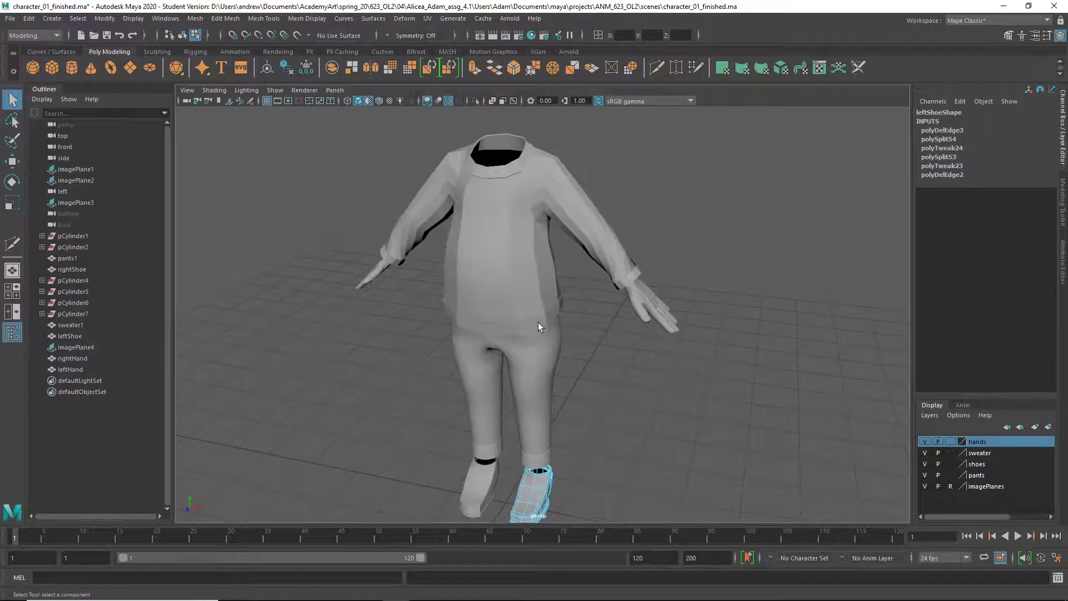